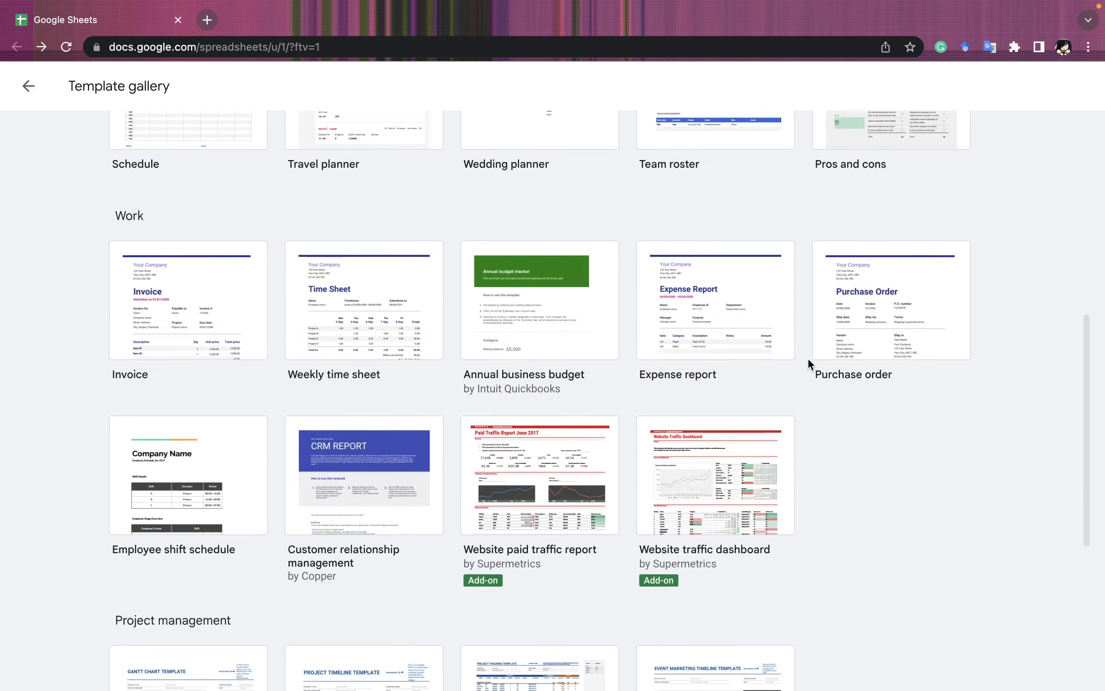
Step: Create a spreadsheet from the Monthly budget template and look through its summary charts and the Expenses and Income tables
click(273, 179)
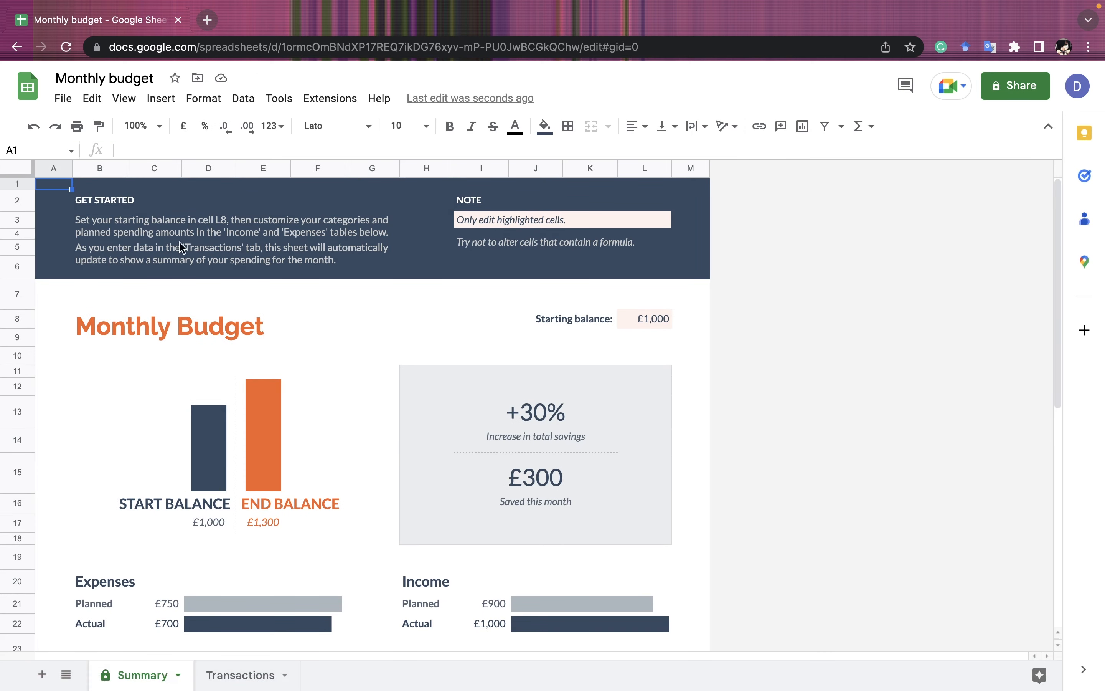
scroll(314, 301, down, 1)
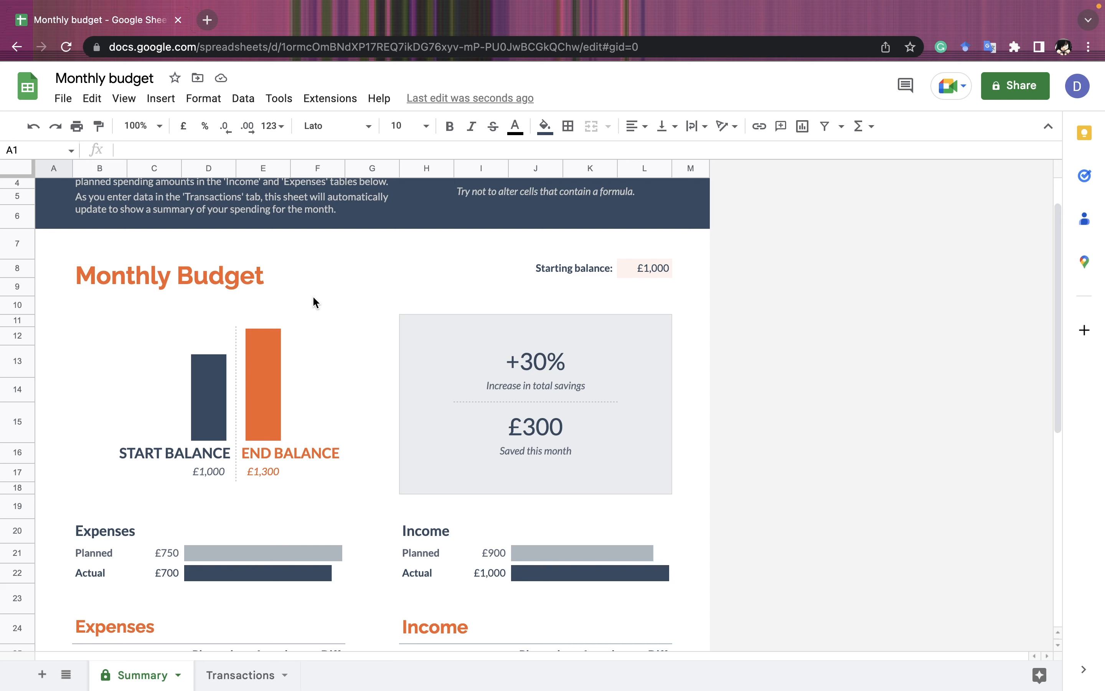
scroll(314, 301, up, 1)
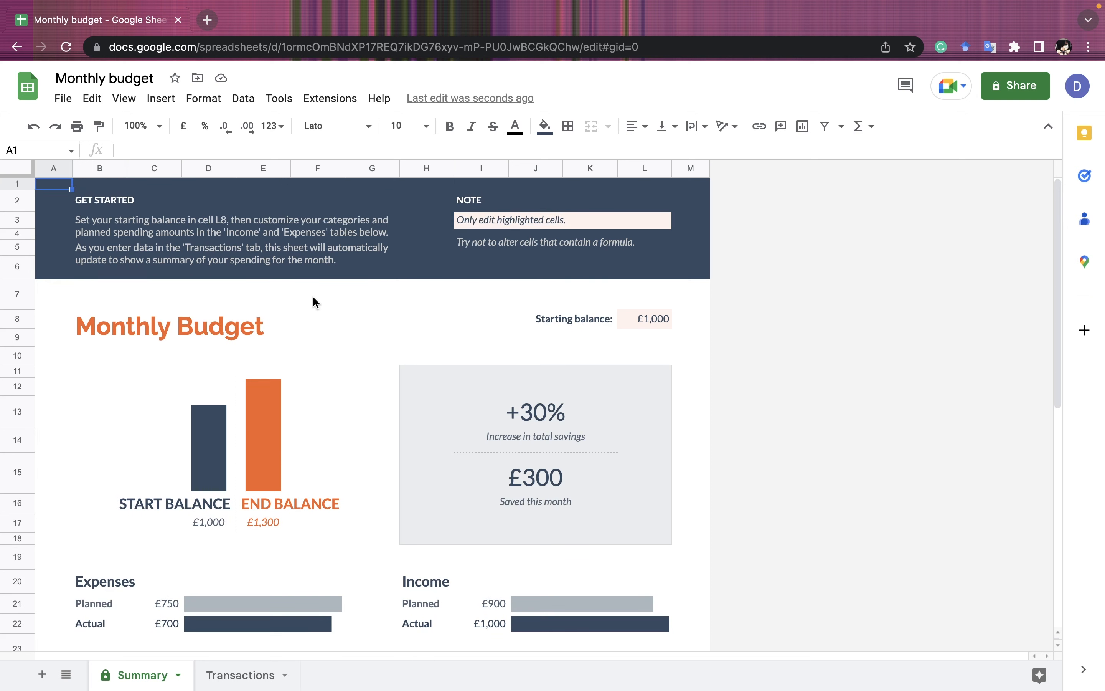
scroll(314, 302, down, 3)
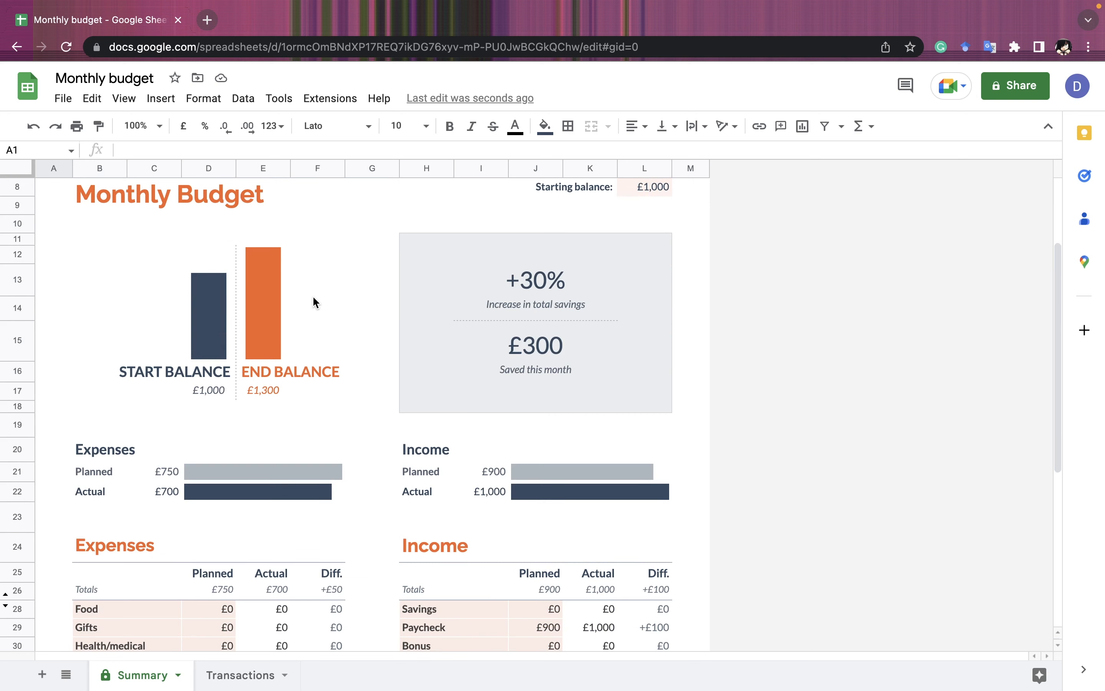
scroll(312, 296, up, 2)
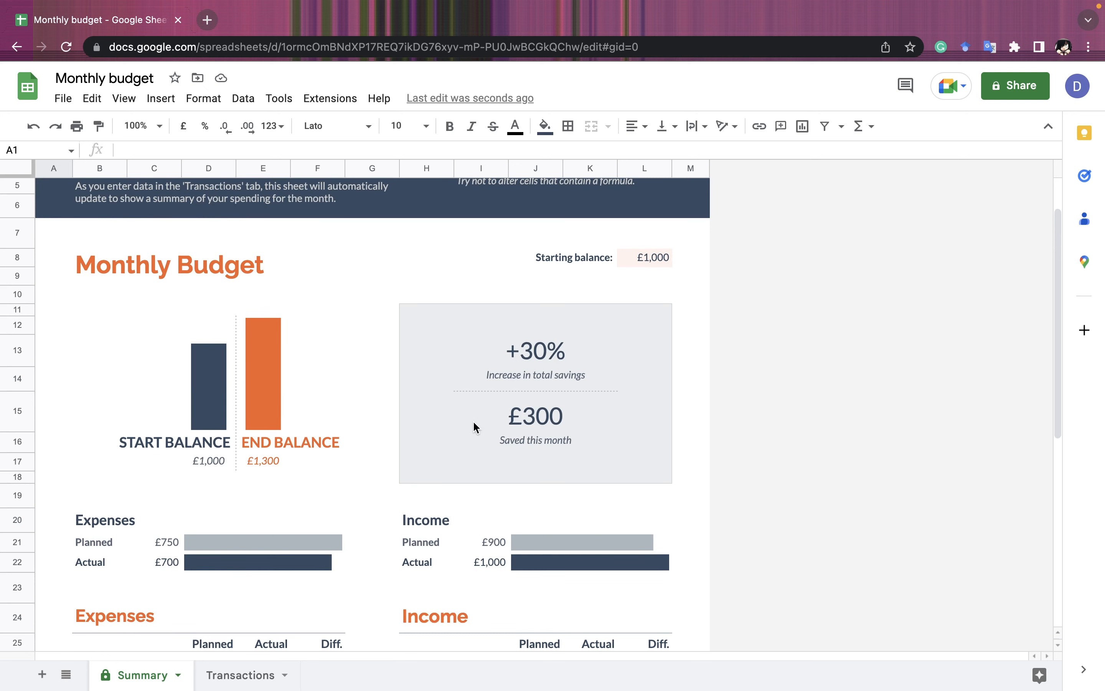
scroll(522, 336, down, 5)
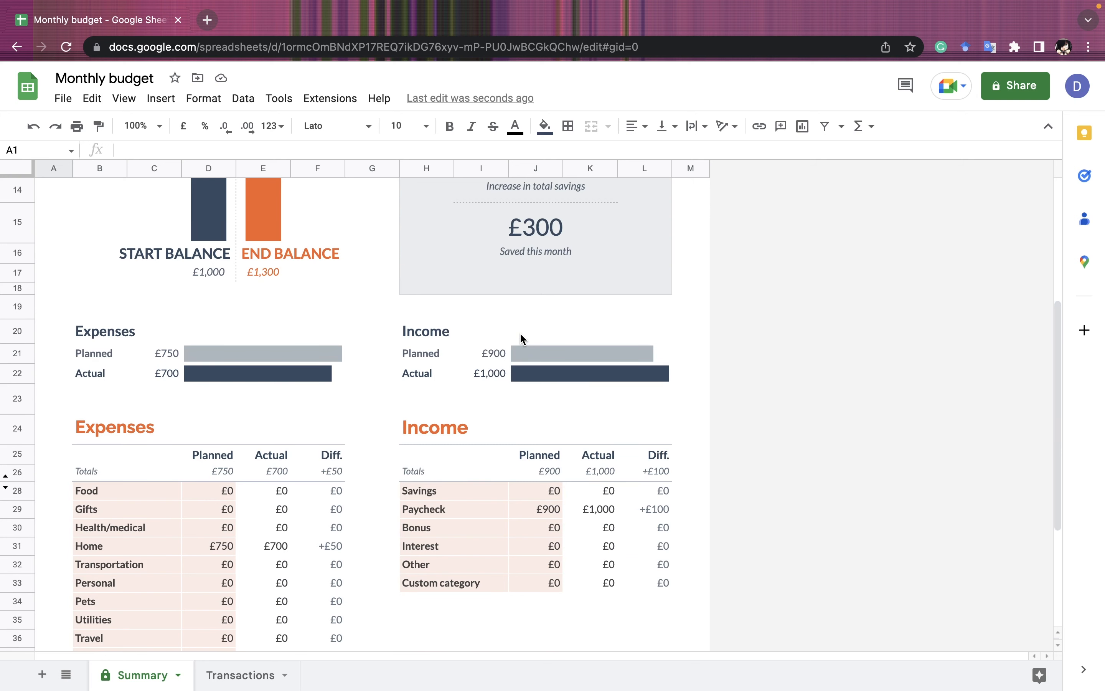
scroll(522, 338, up, 4)
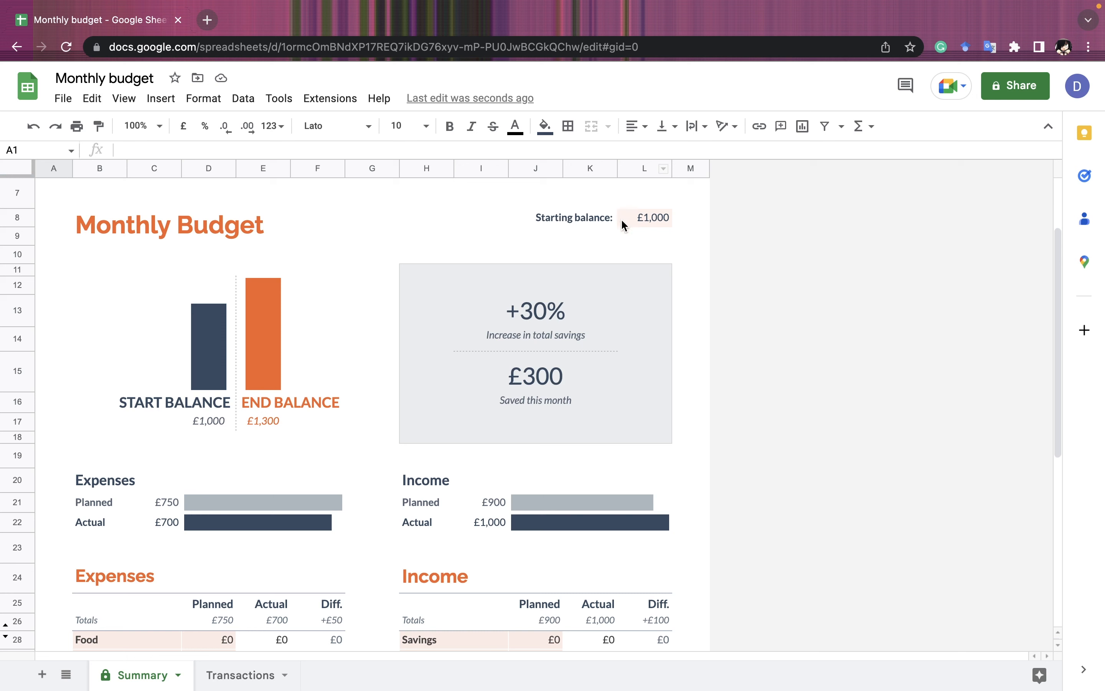
Step: Set the starting balance of the monthly budget to 500
click(652, 219)
text(500)
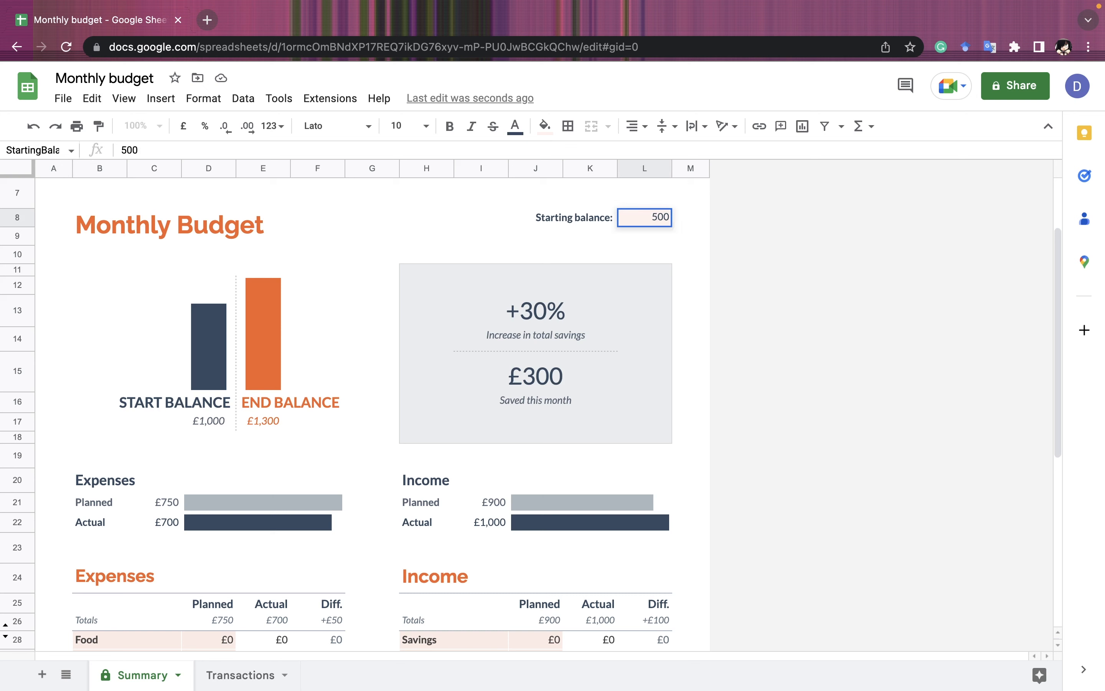
key(Tab)
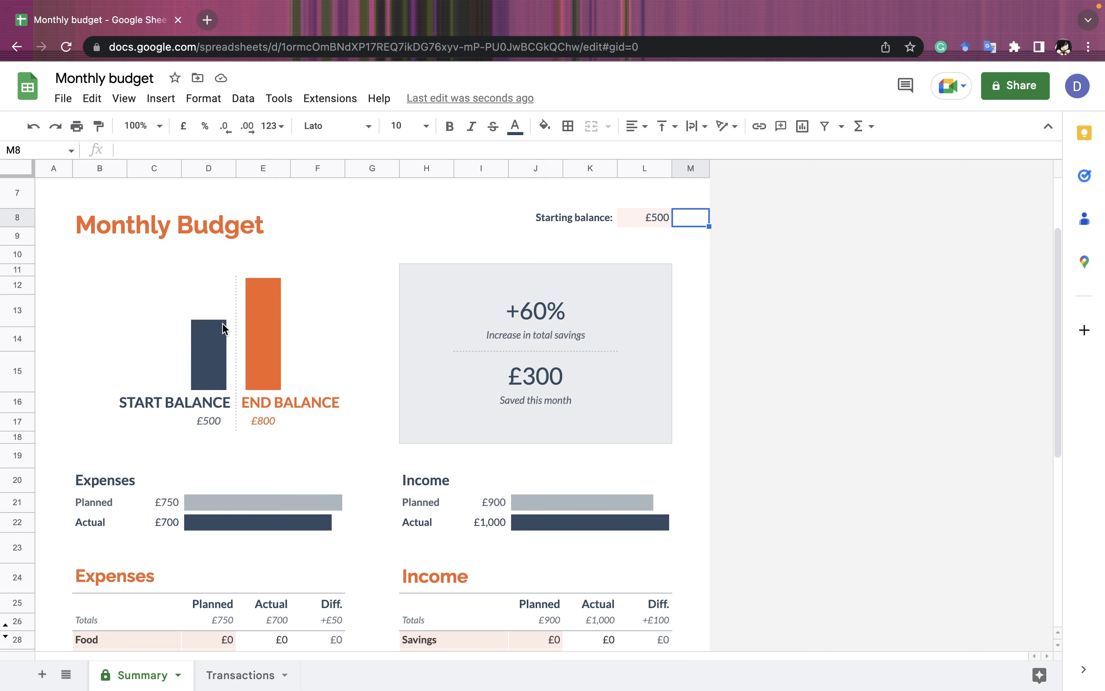
Step: Set the actual Paycheck amount in the Income table to 1500 and allow the edit of the protected cell
scroll(373, 414, down, 5)
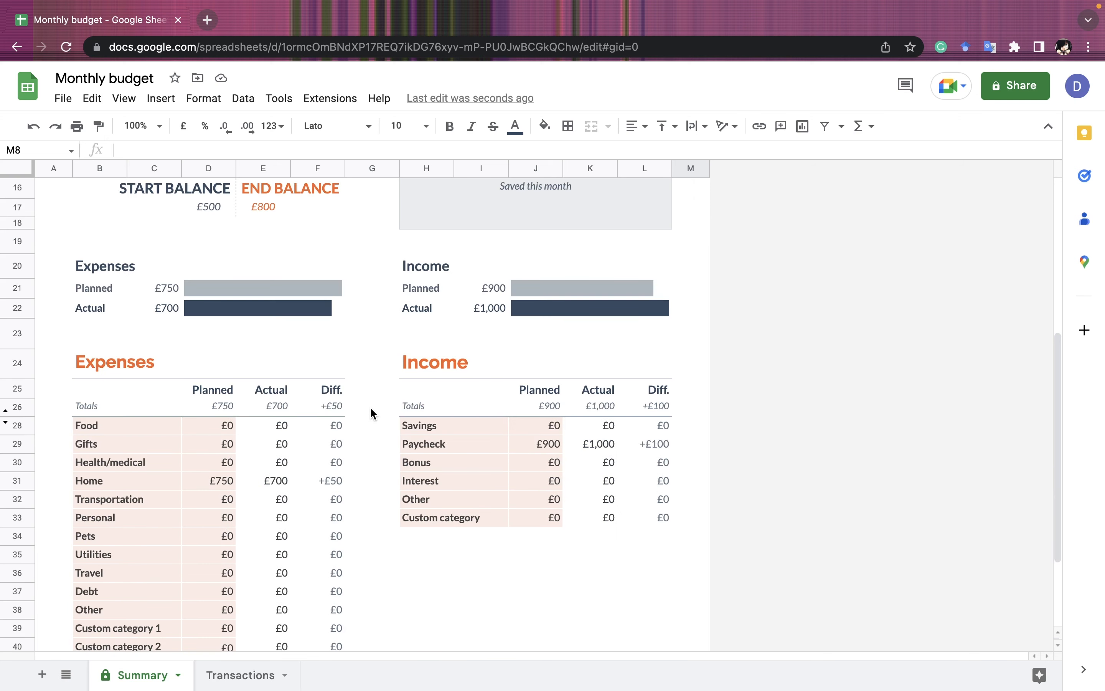
scroll(369, 407, up, 3)
scroll(370, 406, down, 3)
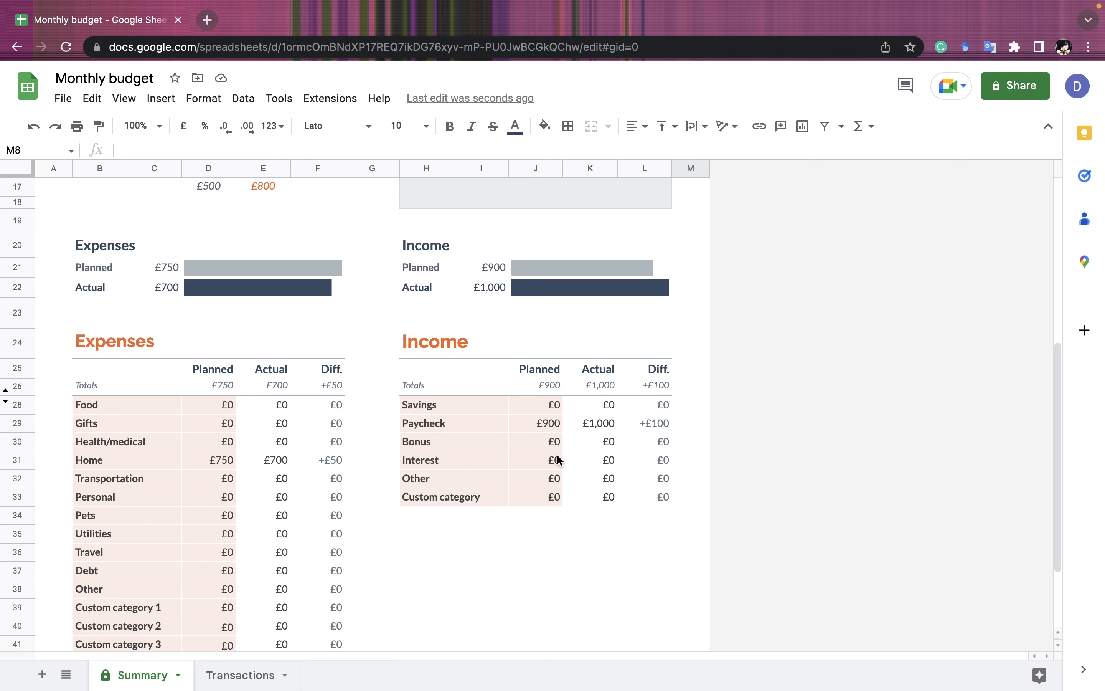
click(607, 428)
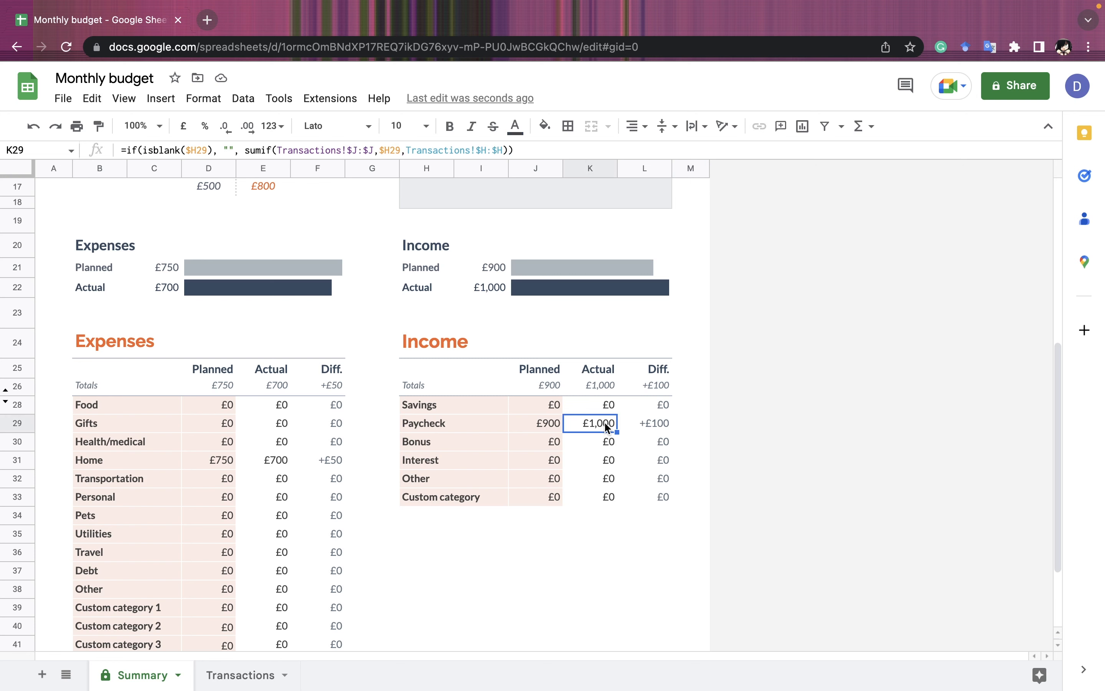
text(15)
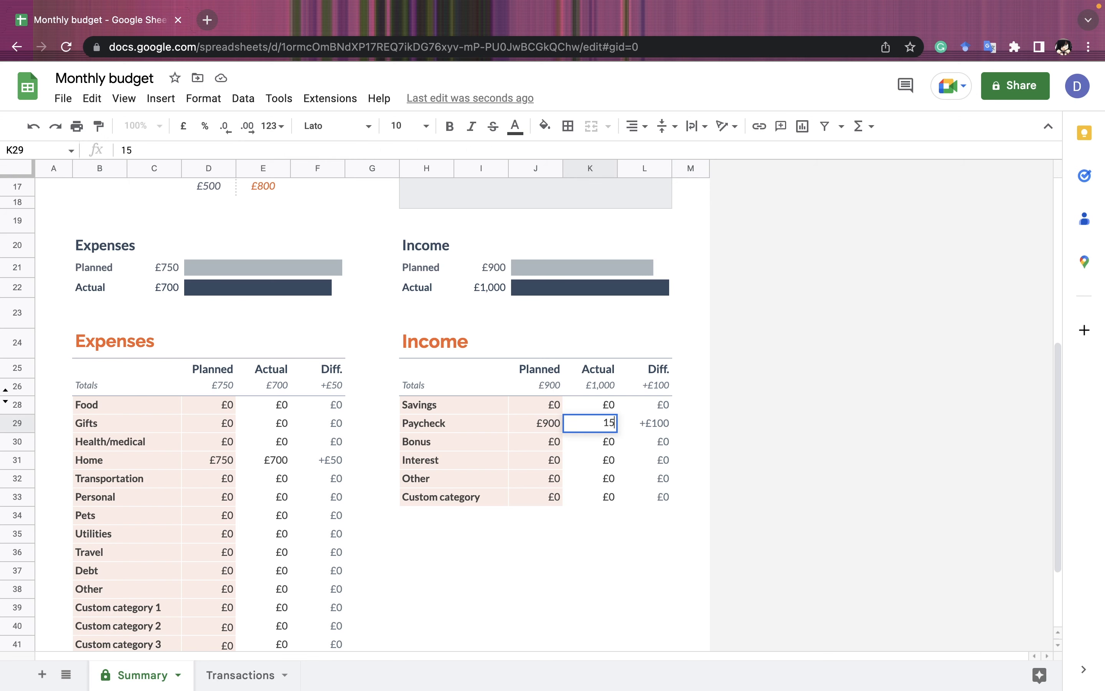
text(00)
key(Tab)
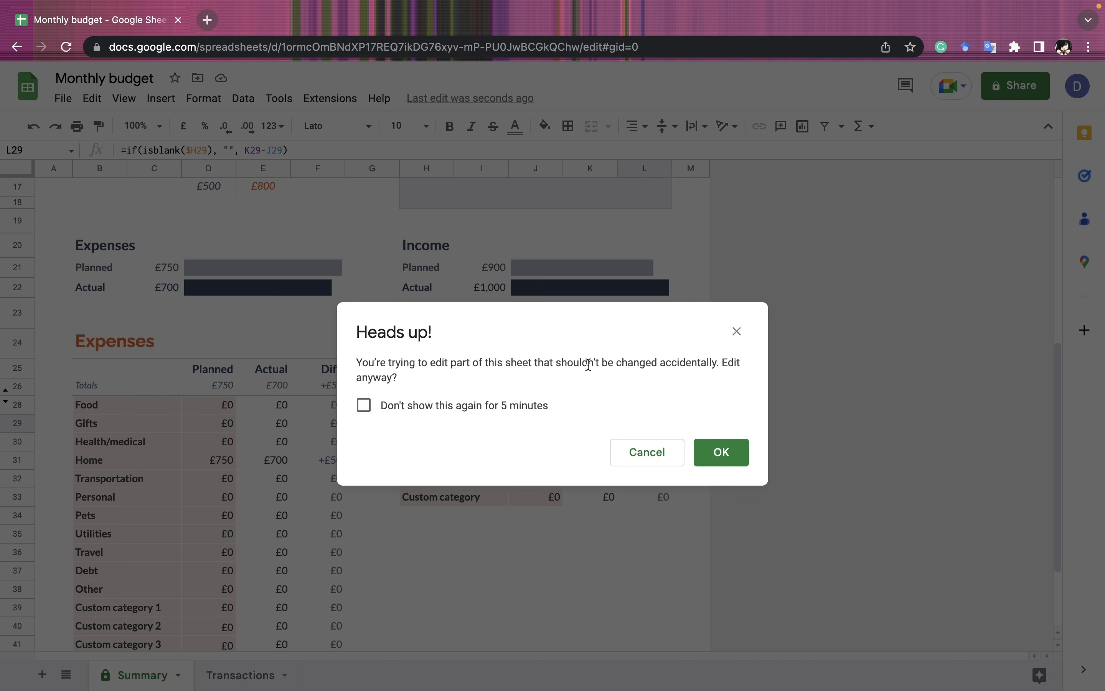
click(738, 455)
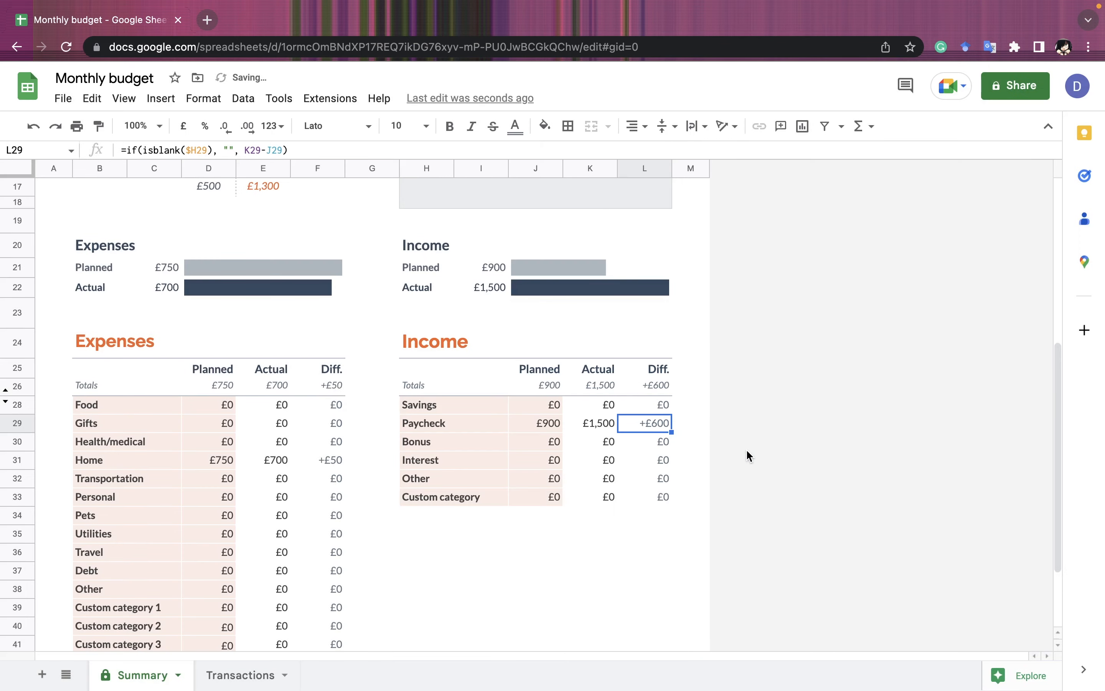
Step: Examine the formula behind the actual Interest income, the Paycheck entry and the savings summary above the tables
click(691, 459)
double_click(593, 426)
click(585, 456)
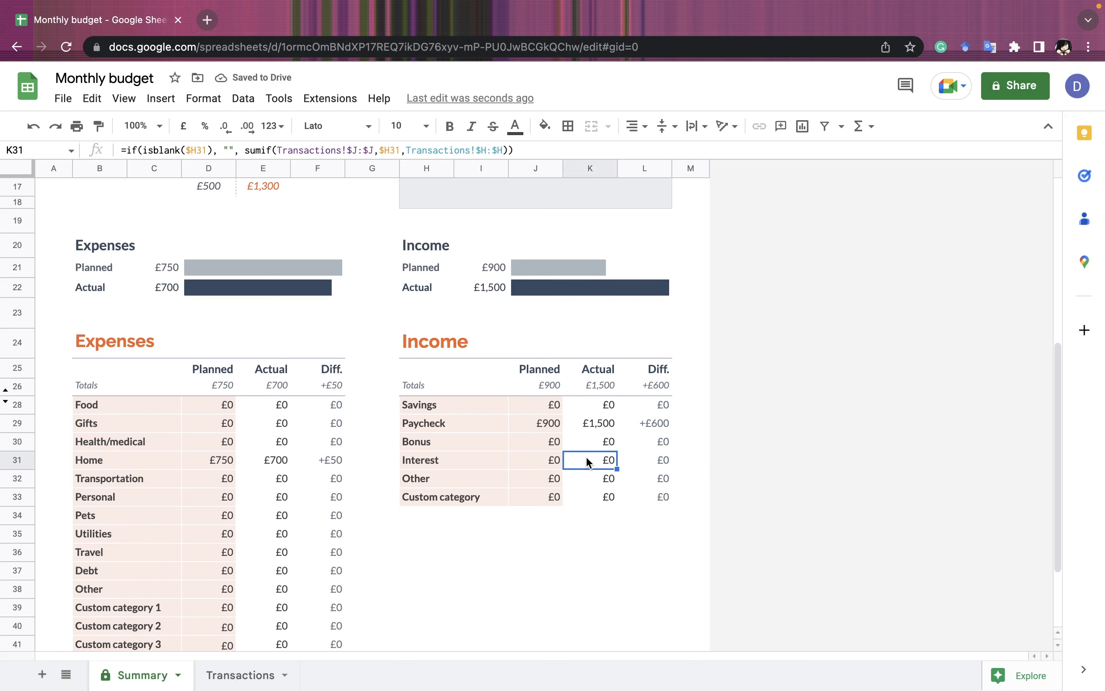
double_click(585, 456)
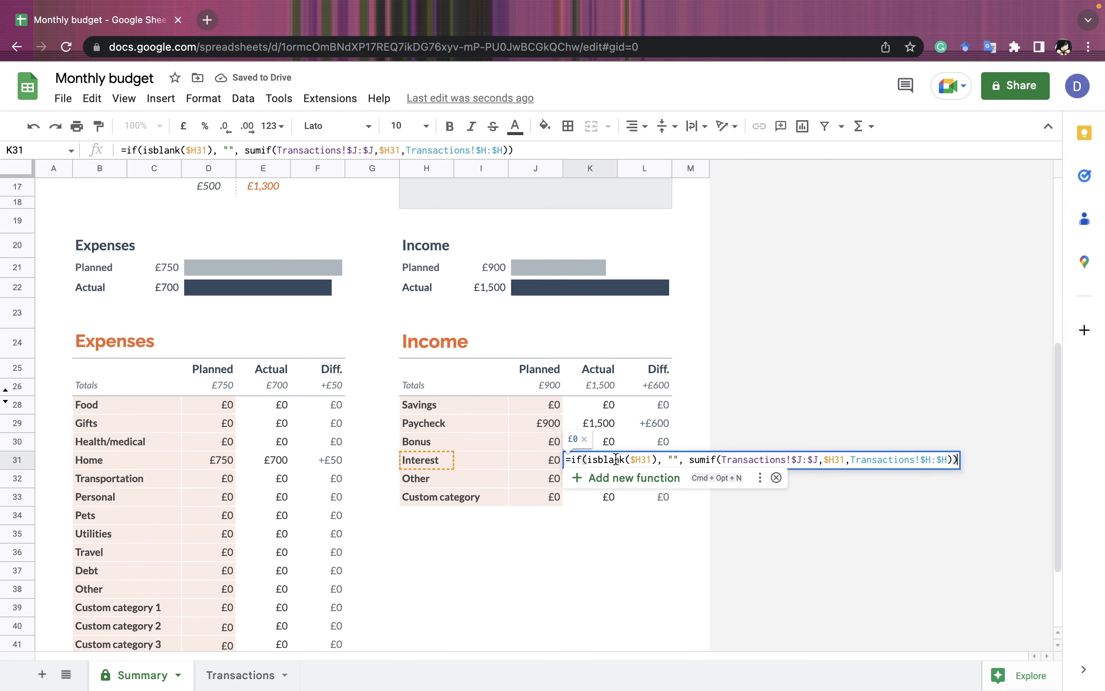
click(755, 359)
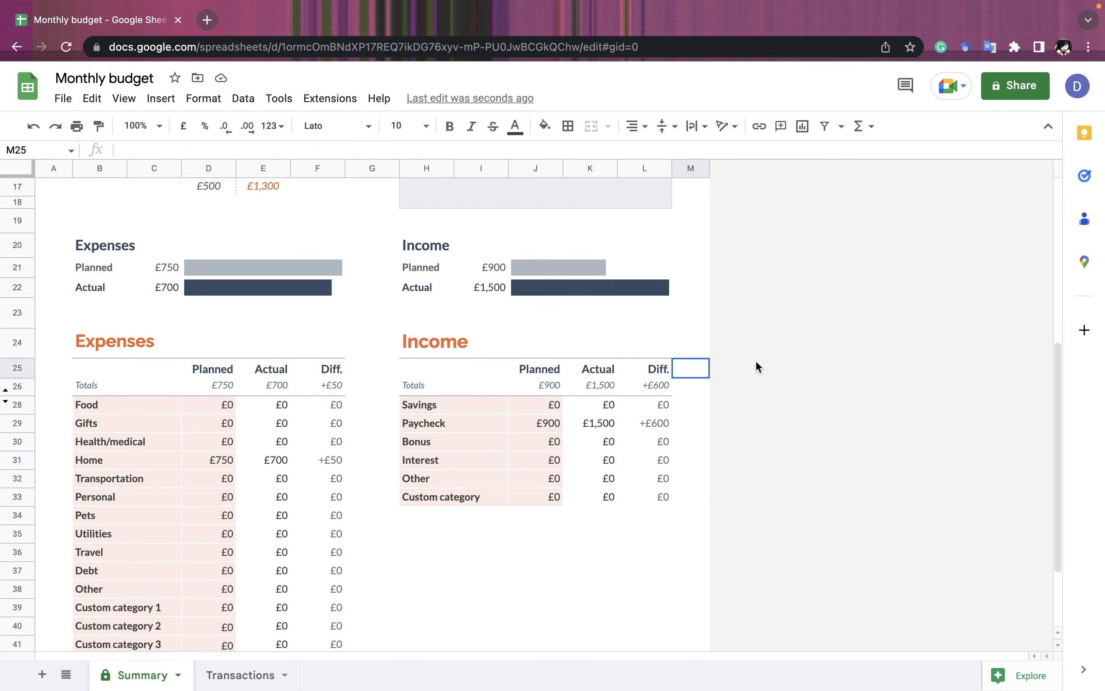
click(603, 442)
click(642, 462)
click(612, 425)
scroll(612, 425, up, 1)
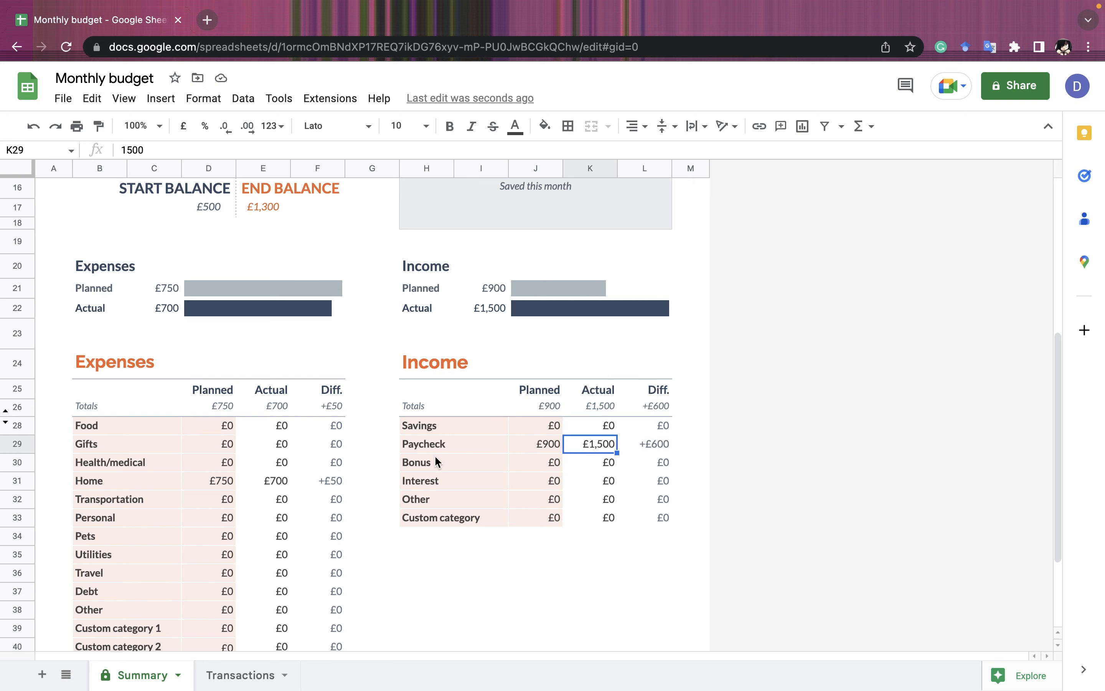
scroll(284, 487, up, 2)
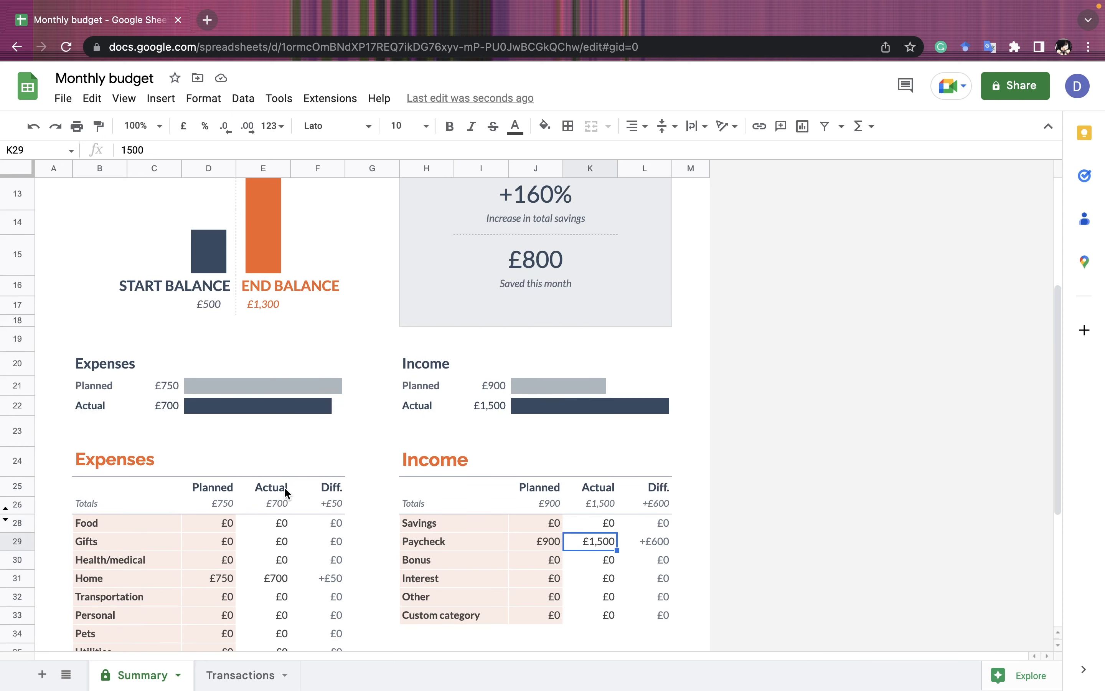
scroll(284, 487, down, 2)
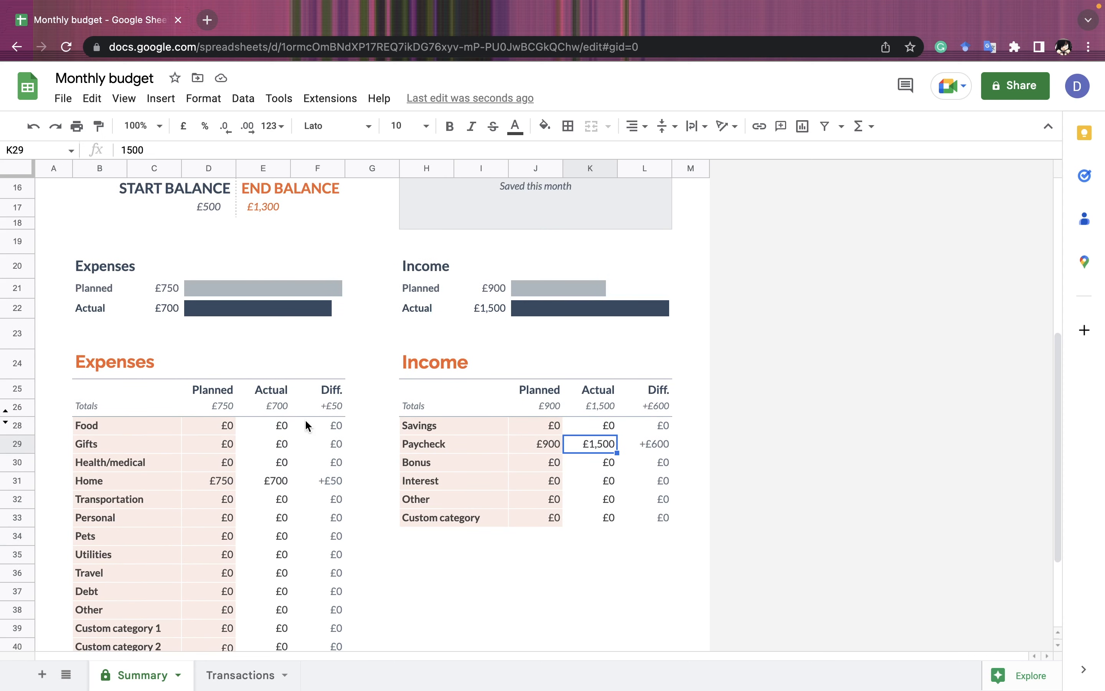
Step: Set the actual Home expense to 750, allowing the protected edit and silencing the warning for 5 minutes
click(223, 479)
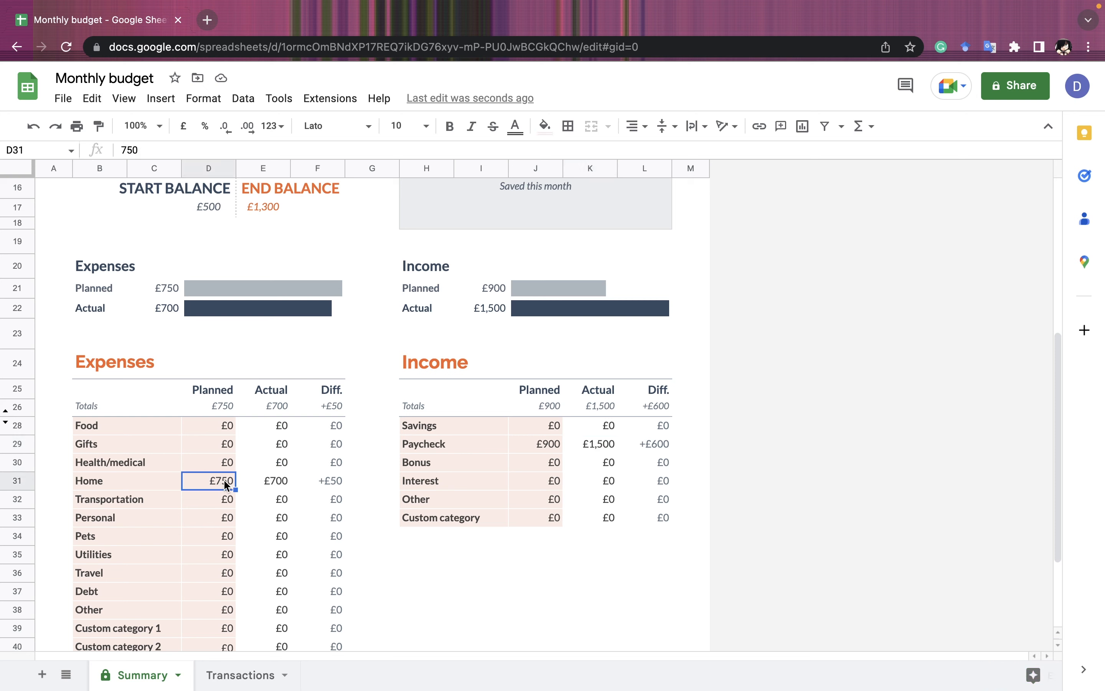
double_click(279, 480)
click(423, 575)
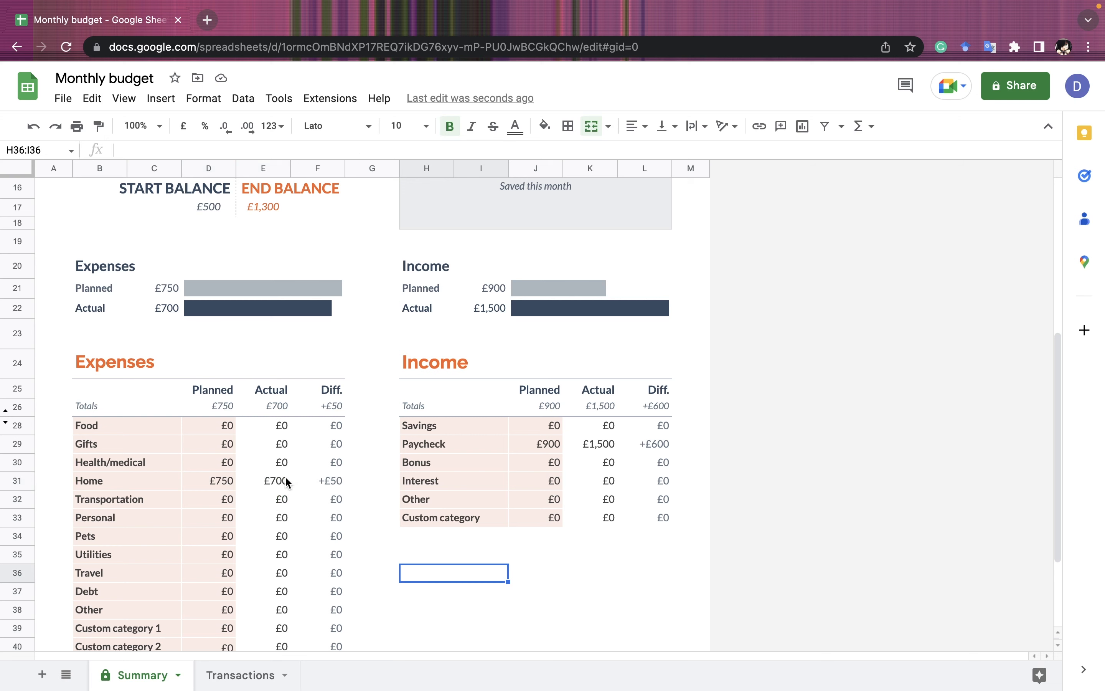
click(274, 481)
text(750)
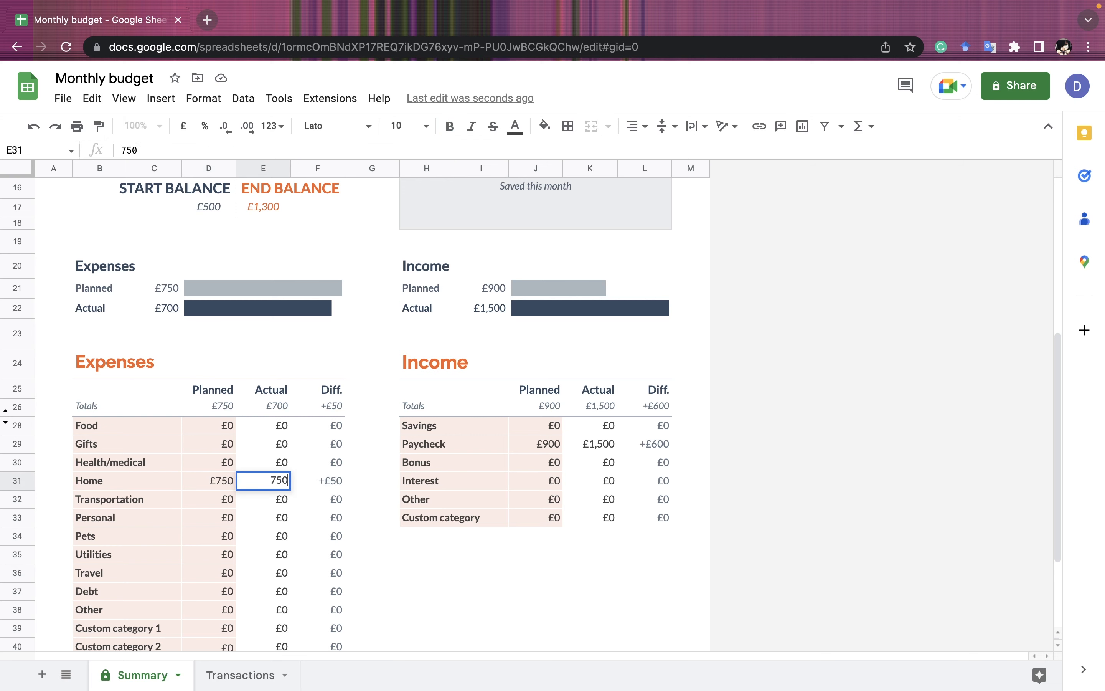
key(Tab)
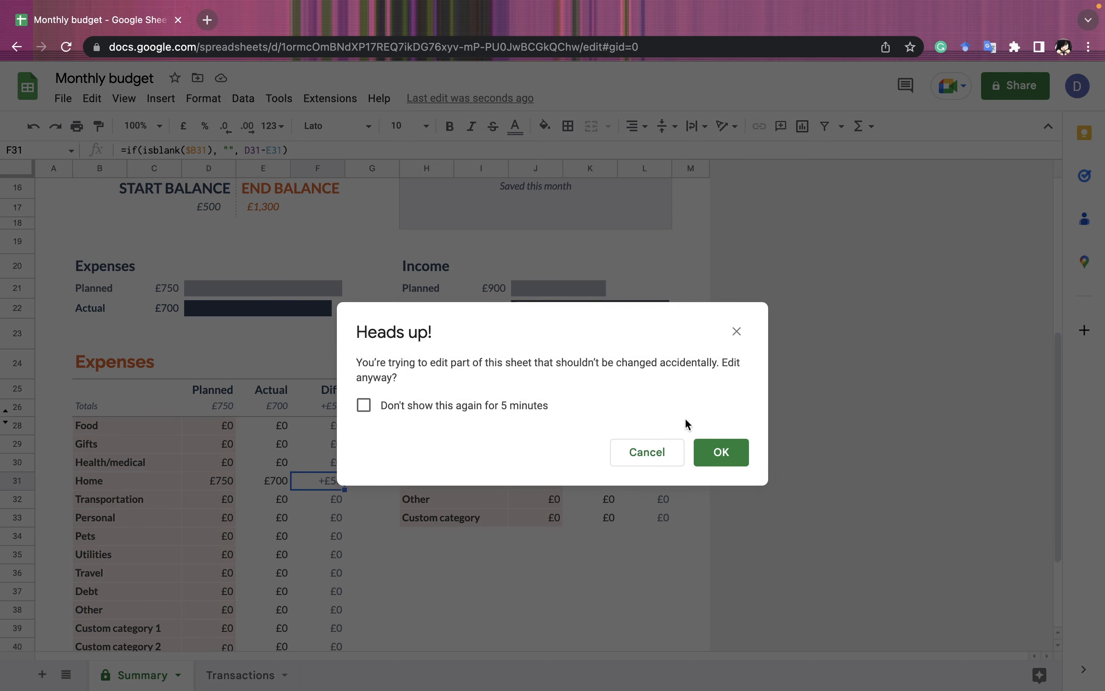
click(466, 406)
click(724, 453)
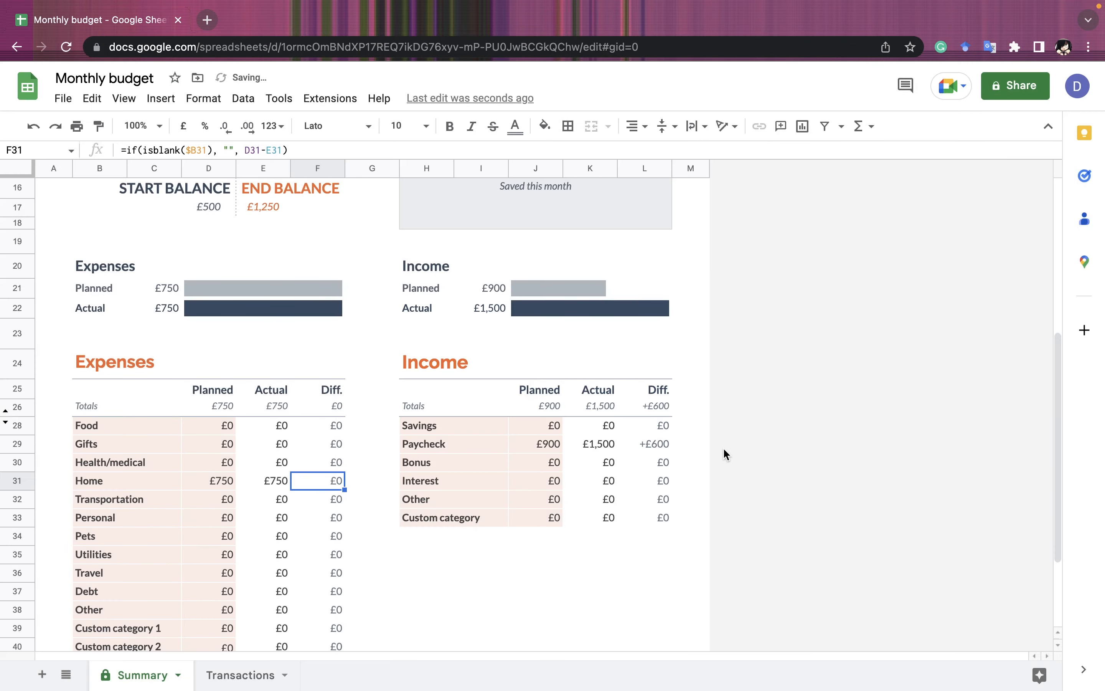
click(384, 571)
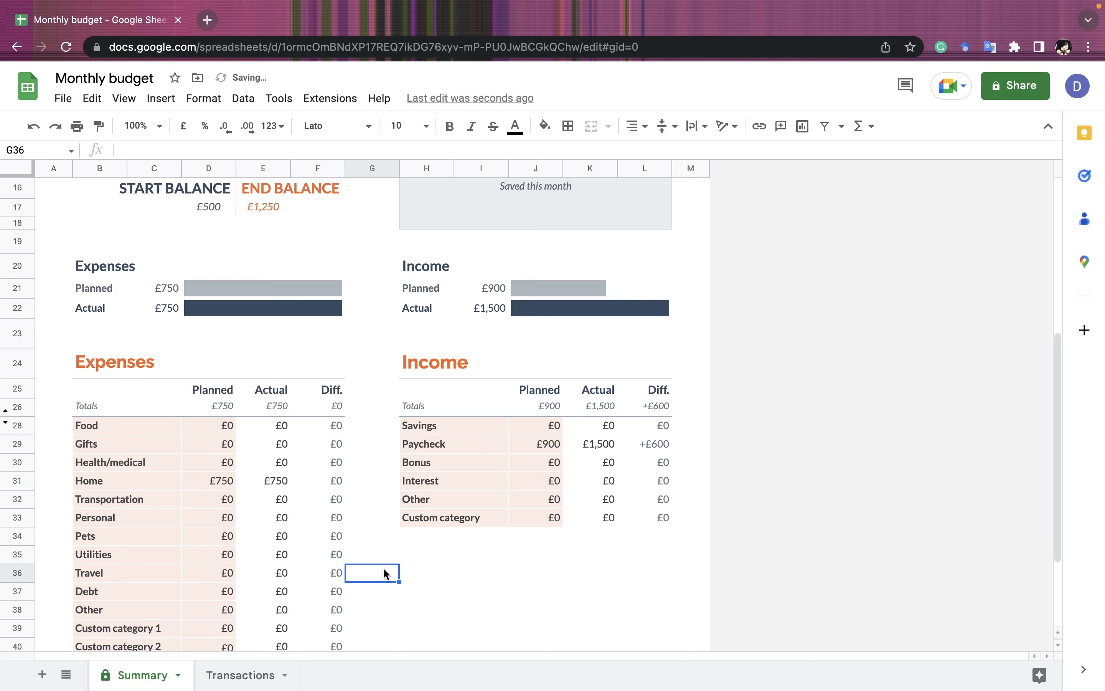
Step: Set the planned Food expense to 150 in the Expenses table
click(229, 426)
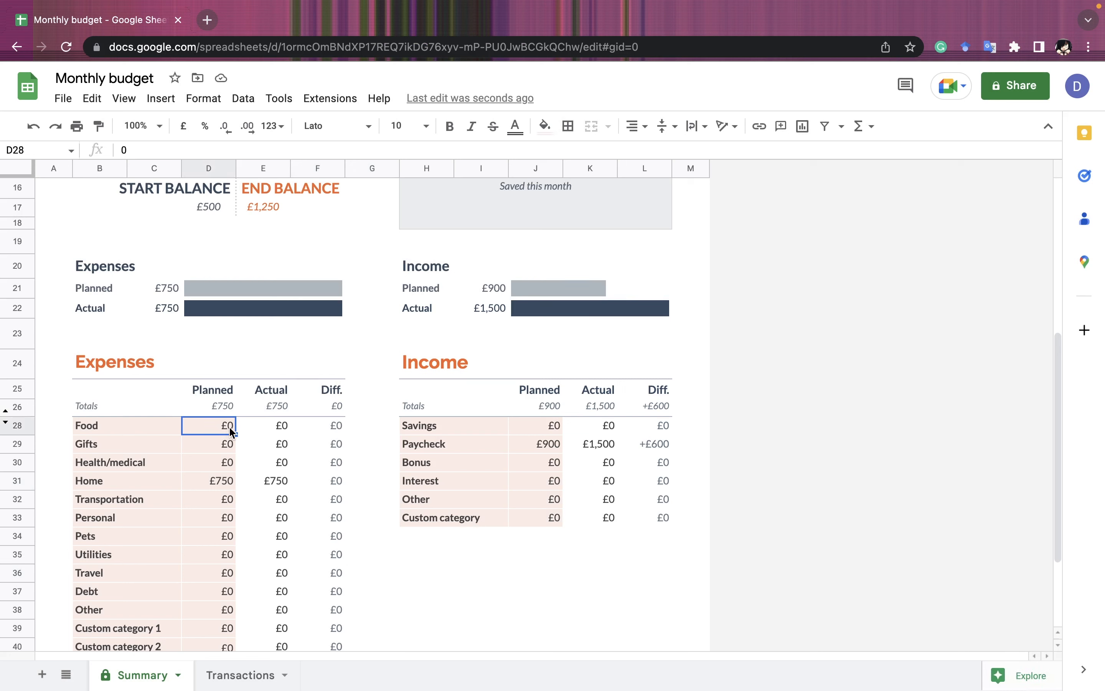
double_click(229, 426)
text(150)
click(274, 429)
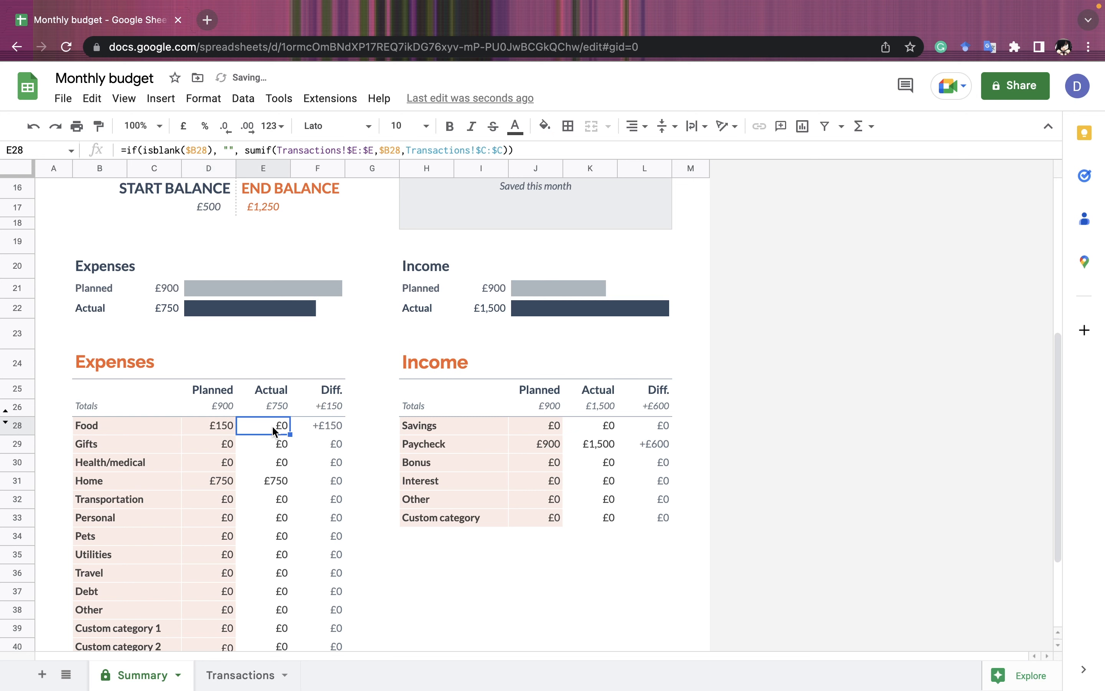
Step: Overwrite the formula for the actual Food expense with 200
double_click(274, 429)
click(349, 533)
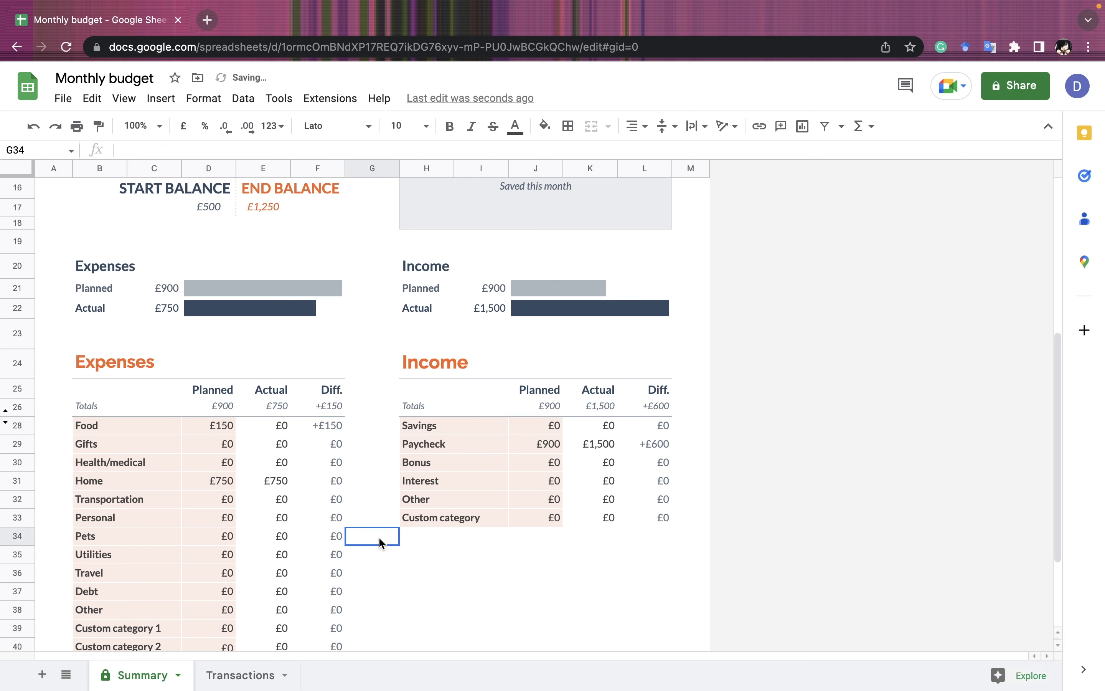
click(276, 424)
text(200)
key(Tab)
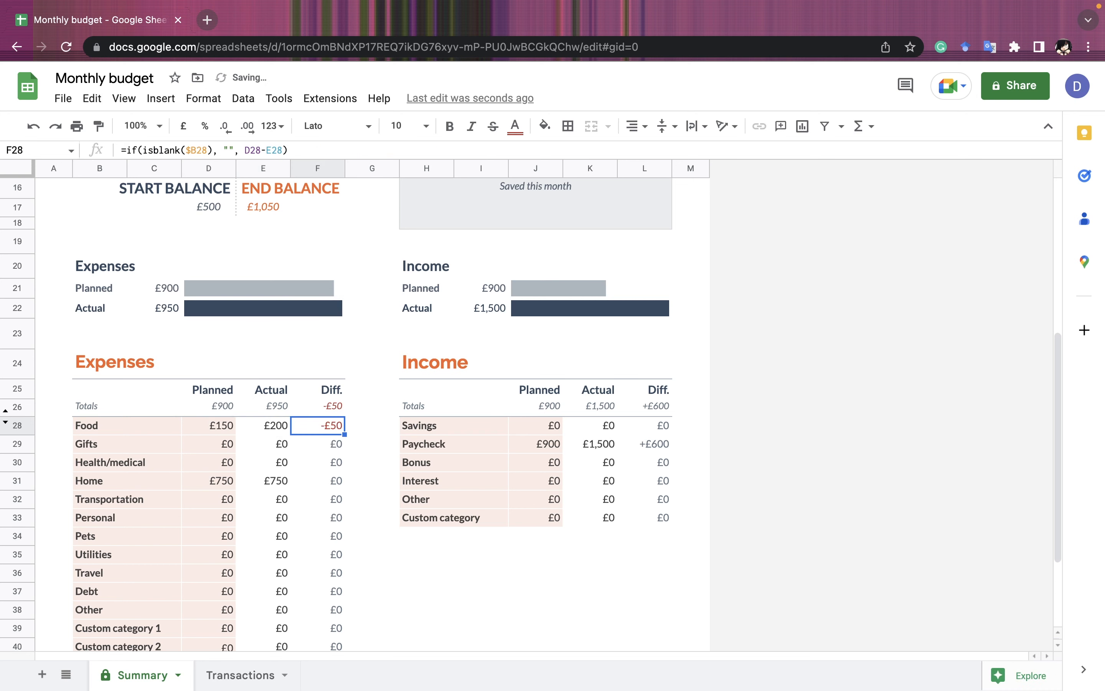
click(382, 479)
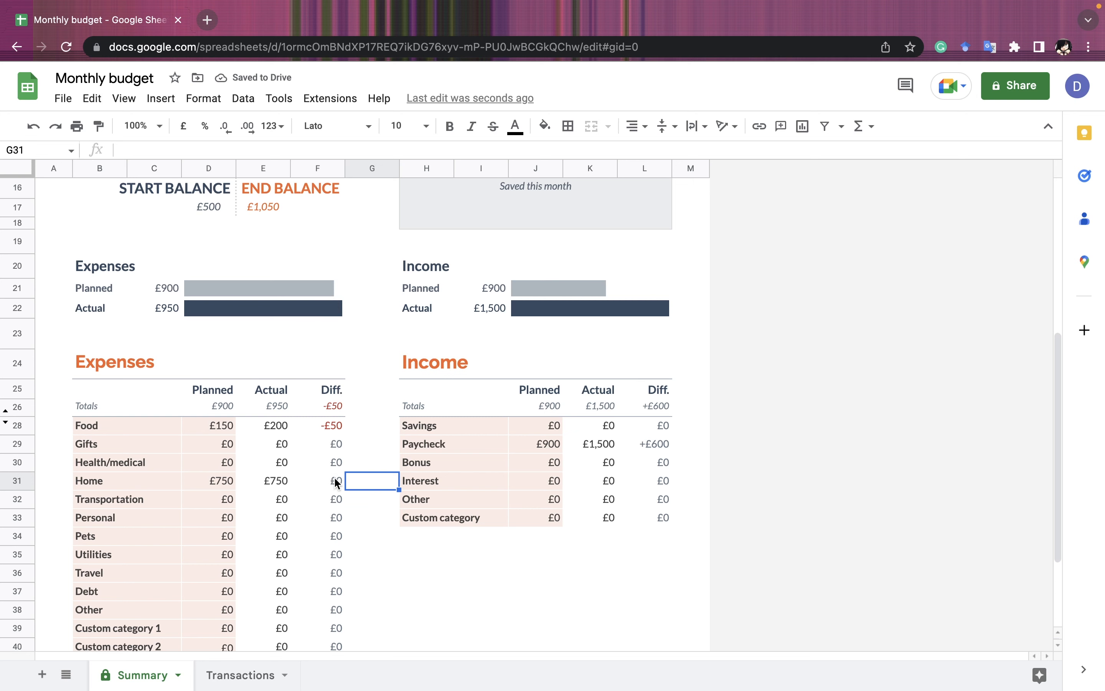
click(232, 447)
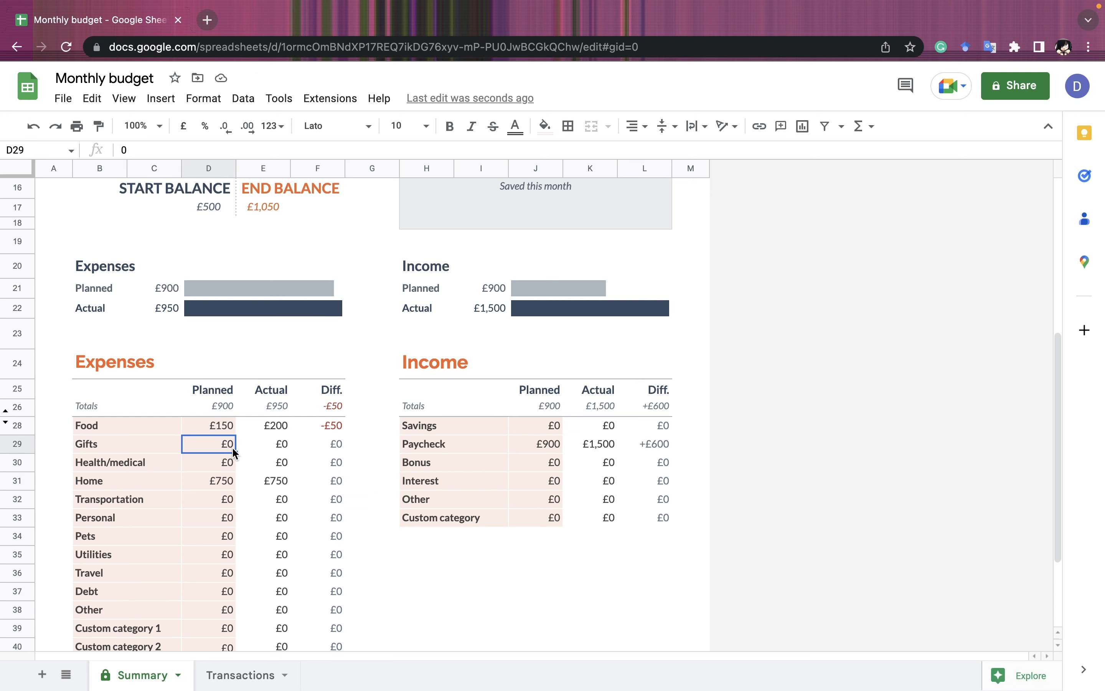
scroll(232, 446, up, 2)
scroll(232, 446, down, 3)
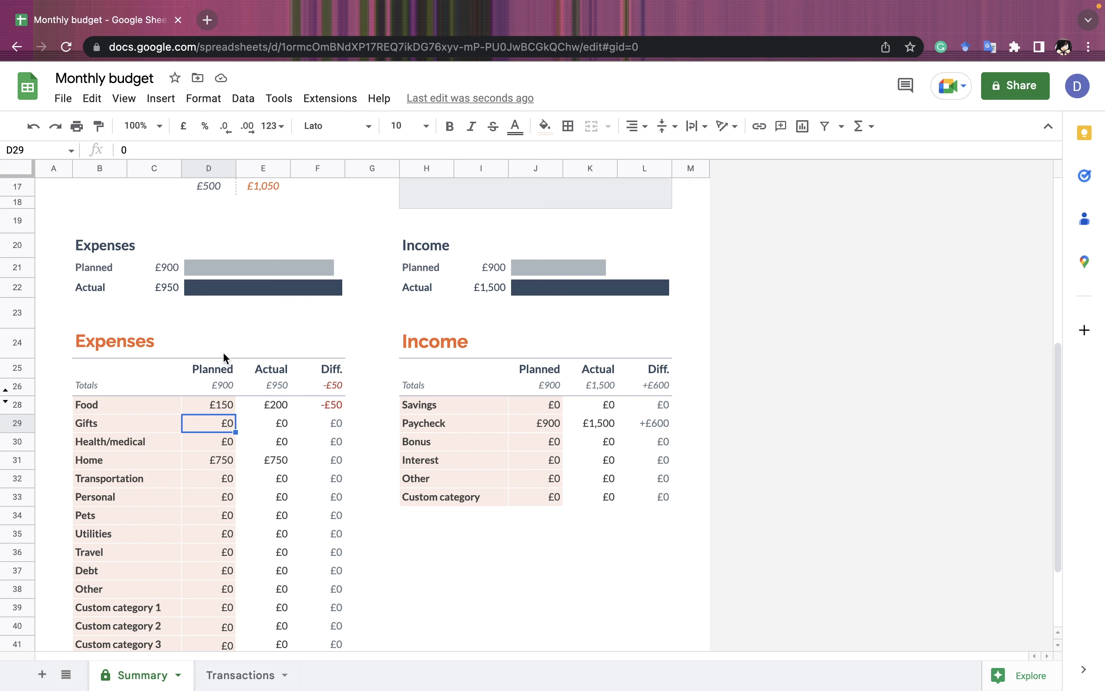
click(215, 367)
click(270, 374)
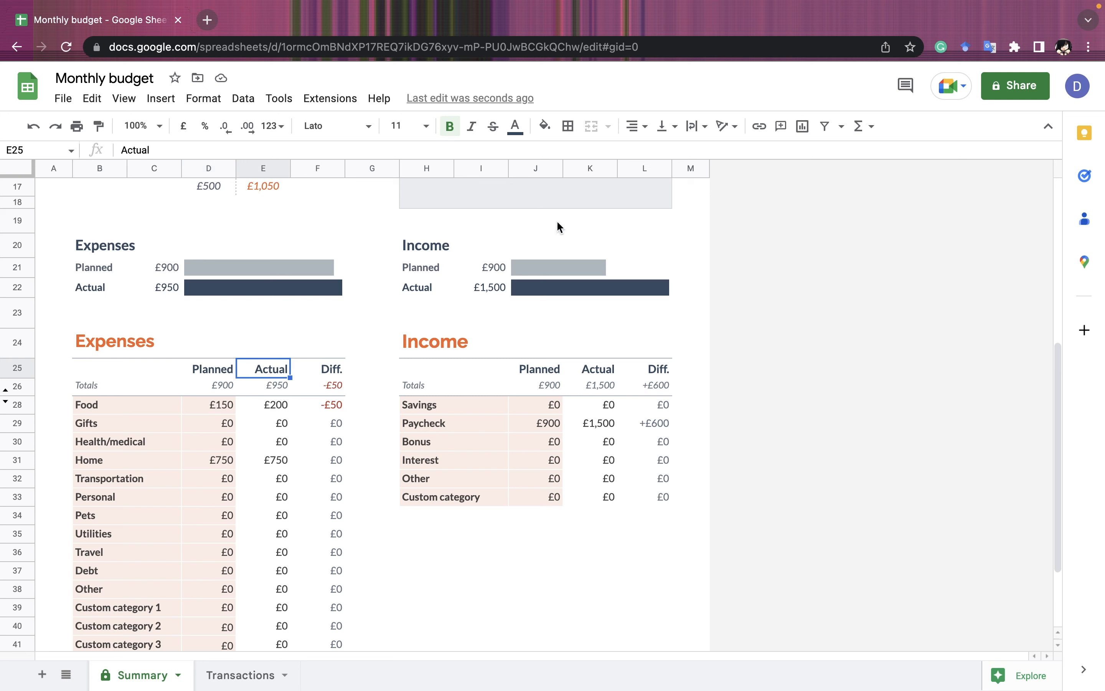
Step: Set both the planned and the actual Gifts expense to 50 in the Expenses table
click(228, 442)
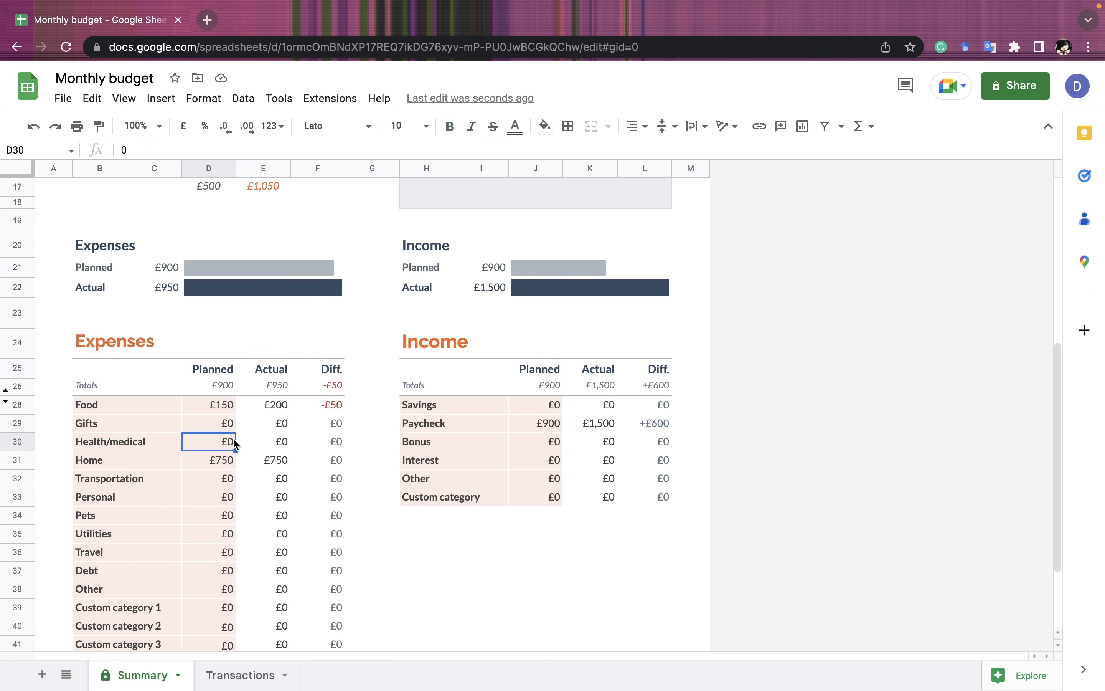
click(224, 425)
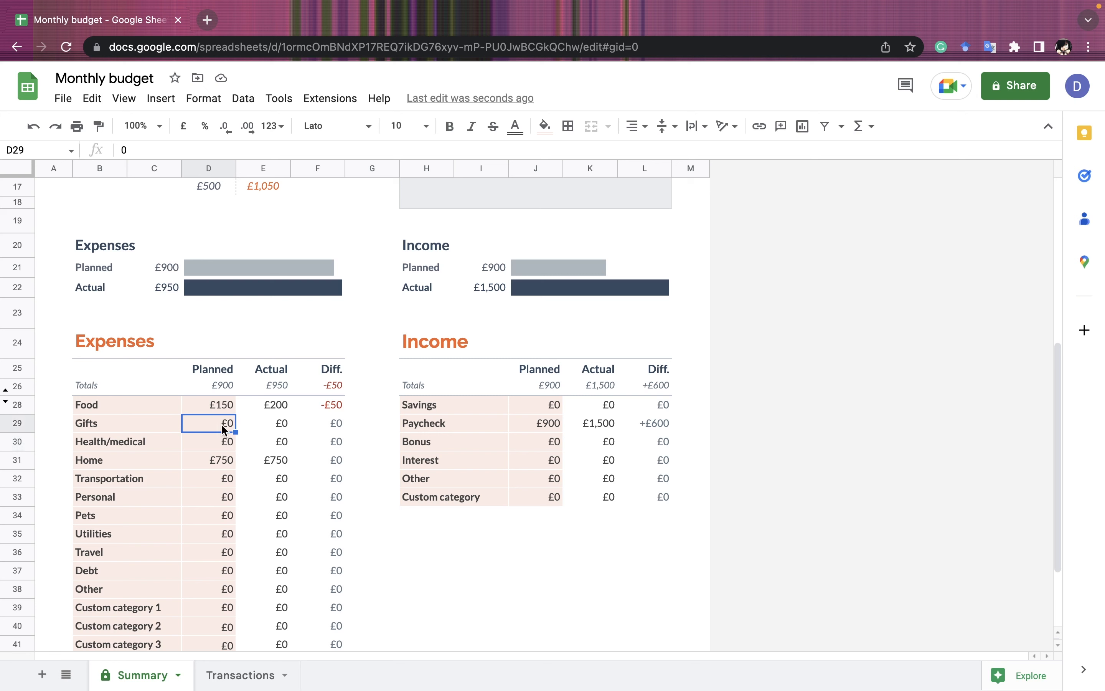
text(50)
key(Tab)
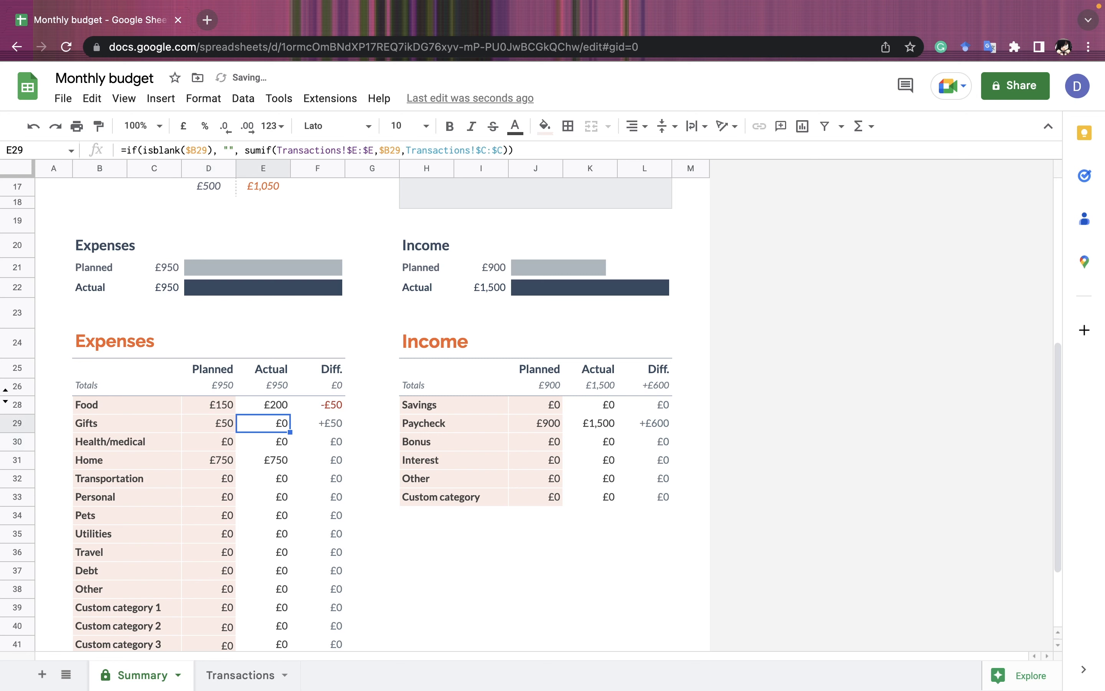
text(50)
key(Return)
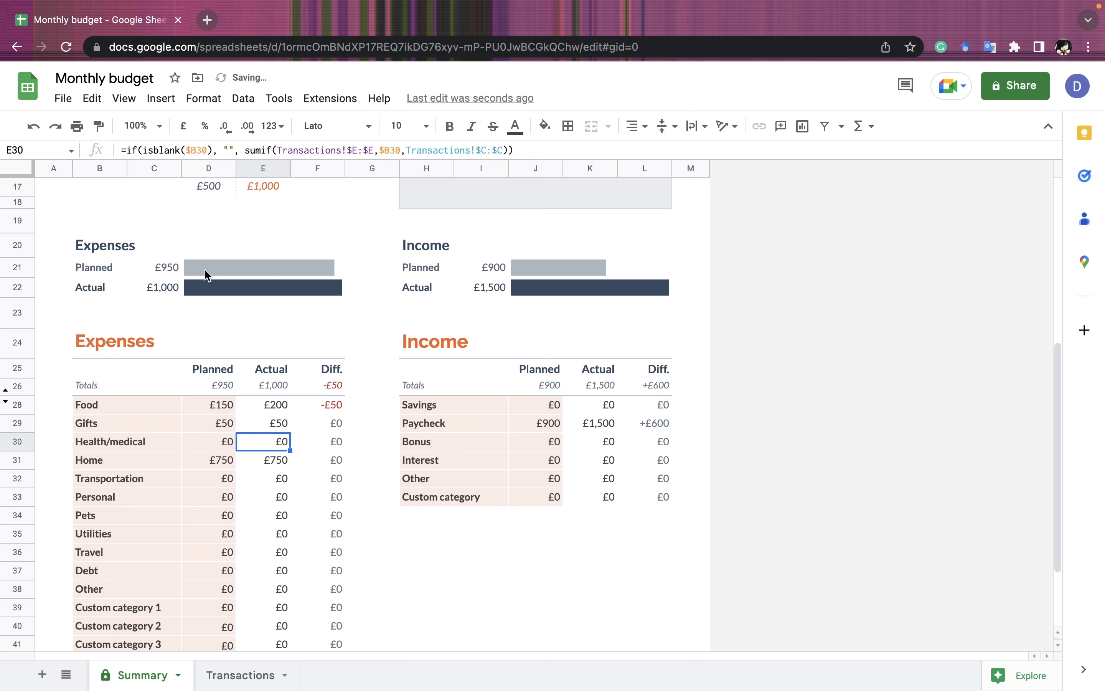
Step: Compare the start and end balance chart and the savings summary with the Expenses and Income tables
scroll(285, 333, up, 5)
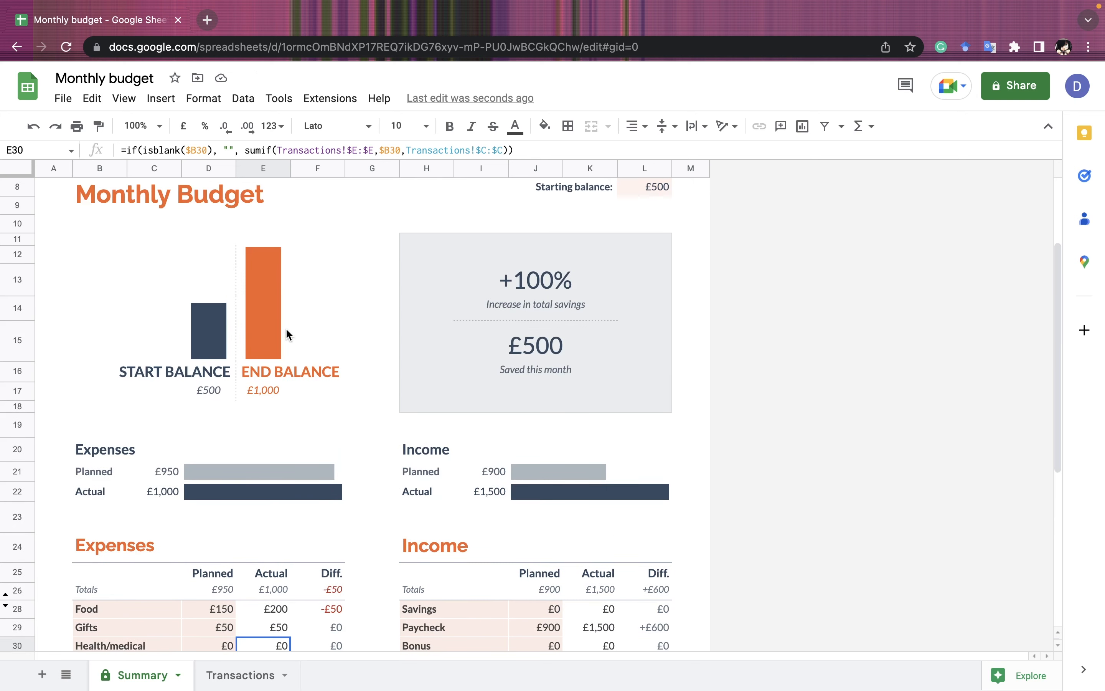
scroll(288, 334, down, 3)
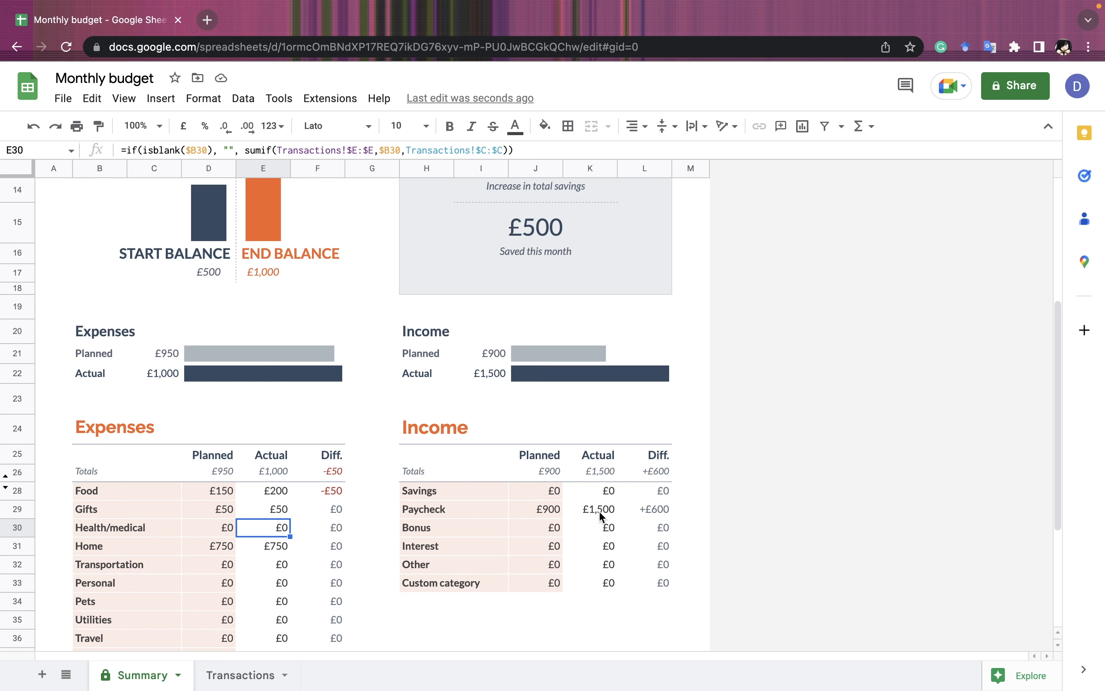
scroll(591, 478, up, 2)
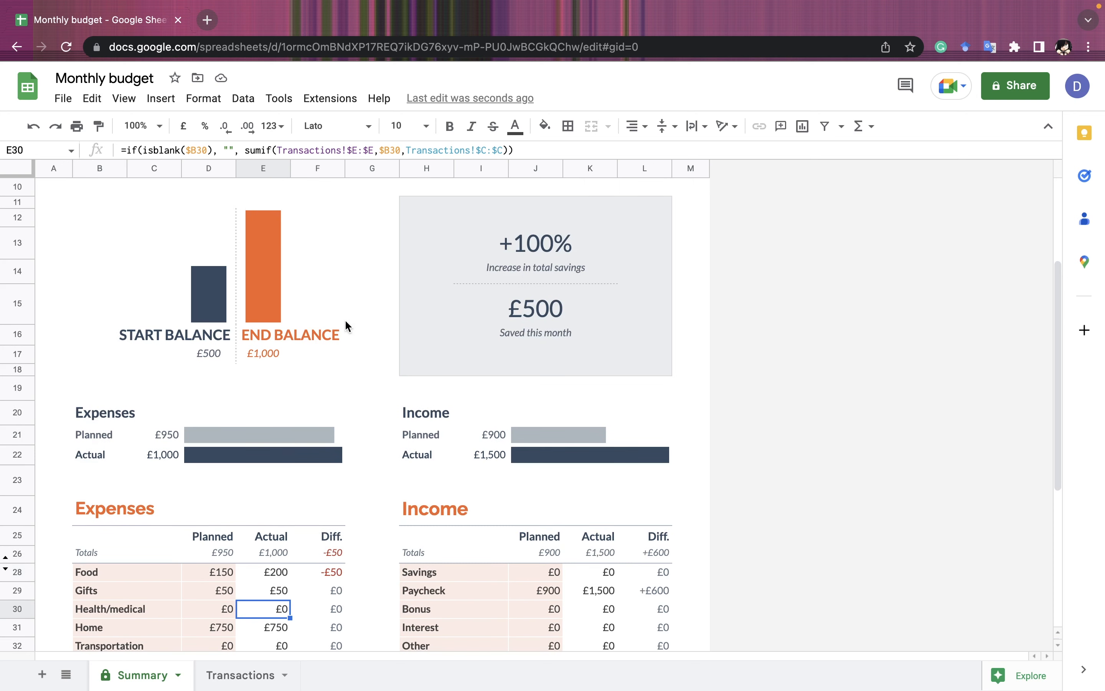
scroll(279, 271, up, 3)
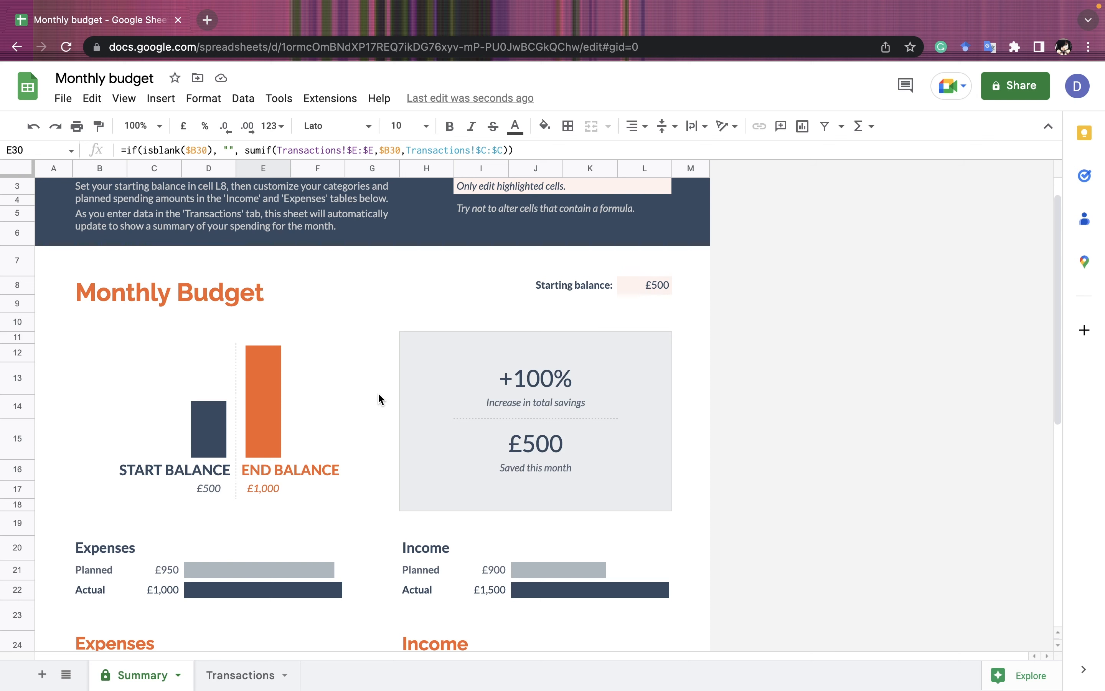
scroll(378, 394, down, 3)
scroll(379, 394, down, 3)
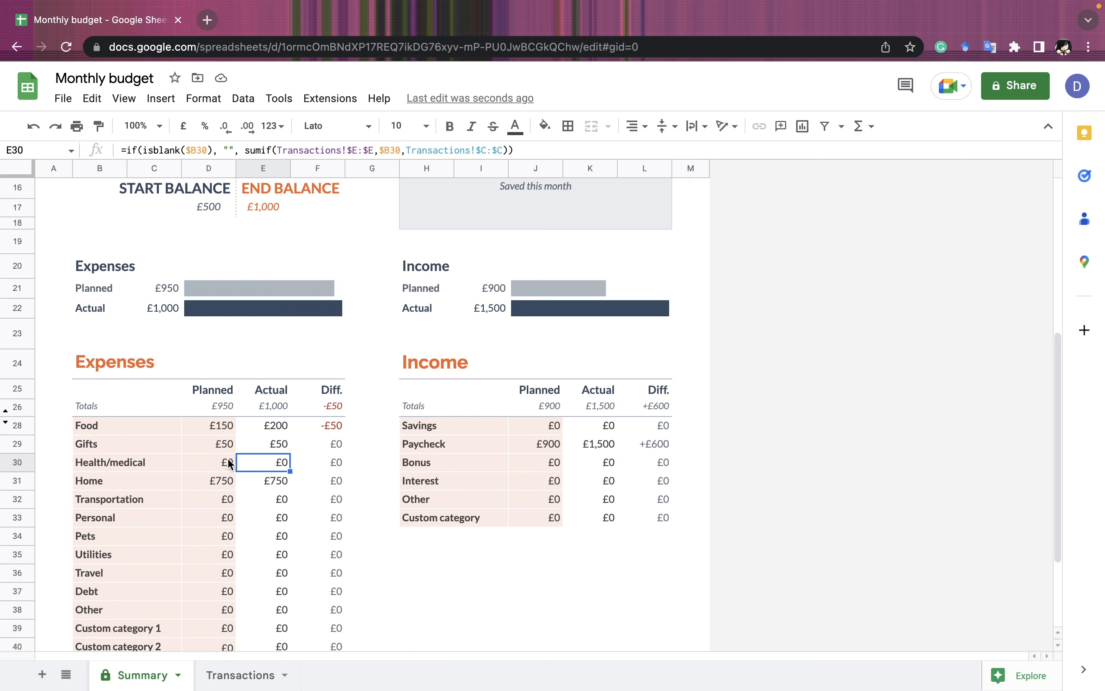
Step: Overwrite the formula for the actual Health/medical expense with 500 and check its effect on the savings summary
double_click(280, 465)
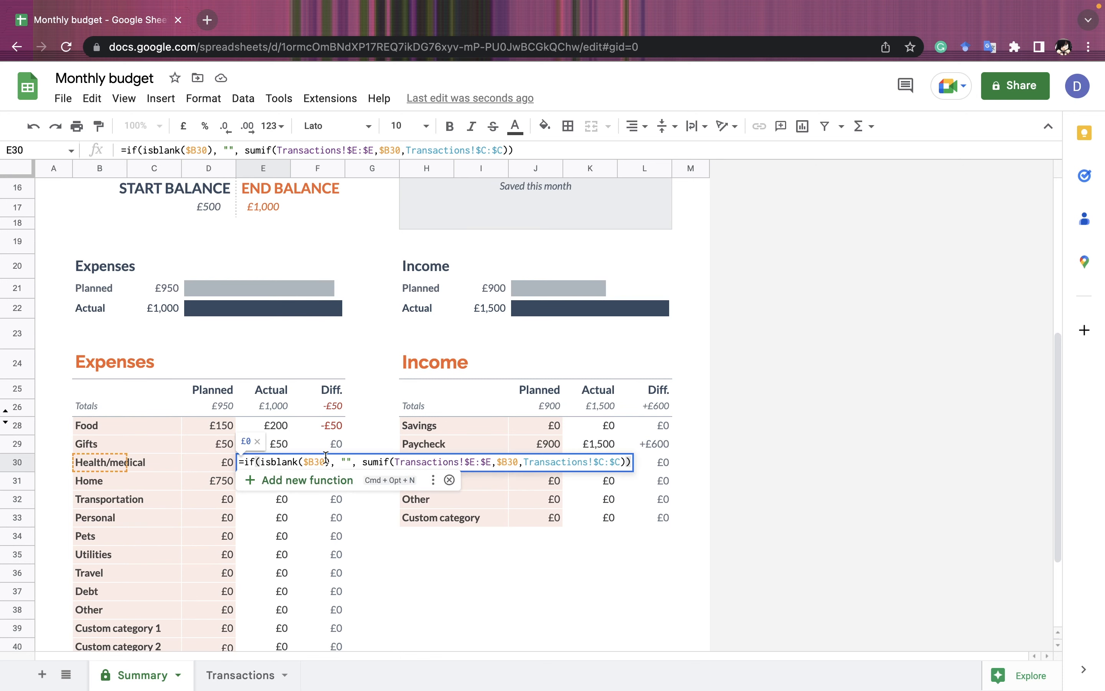
click(401, 530)
click(262, 459)
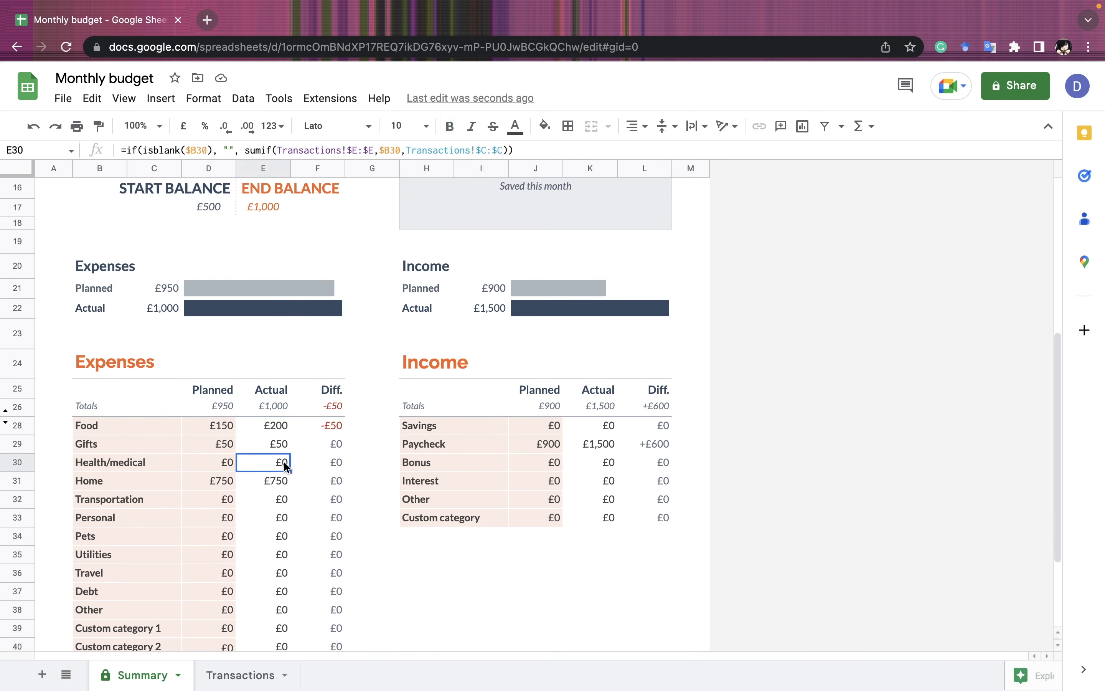
text(500)
key(Tab)
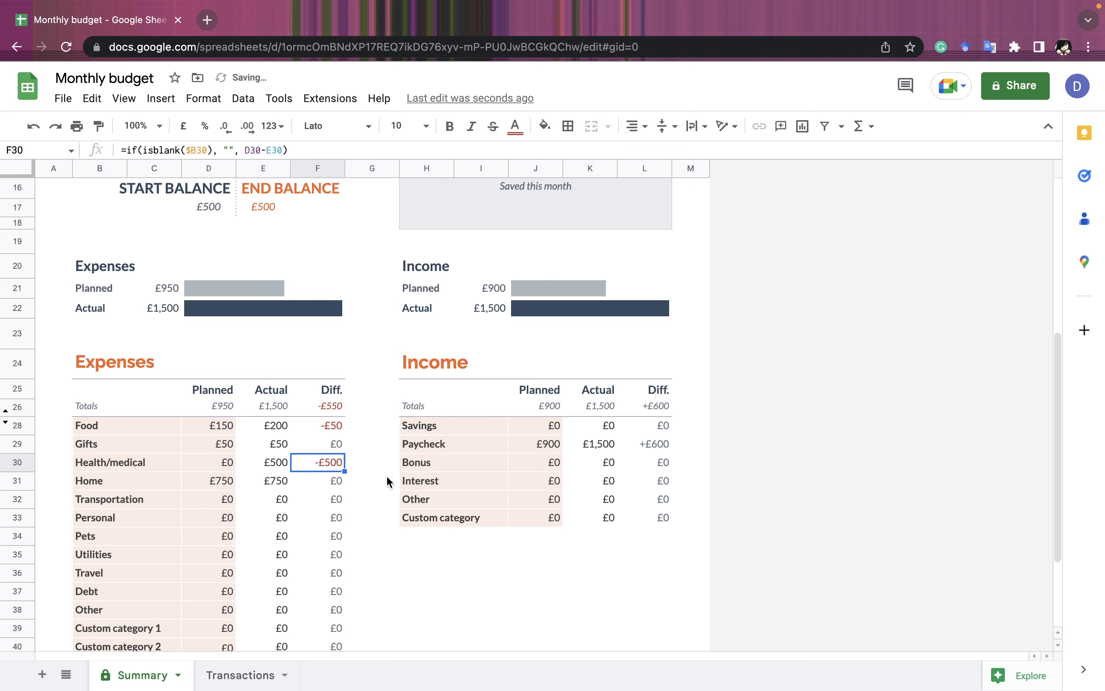
scroll(387, 482, up, 3)
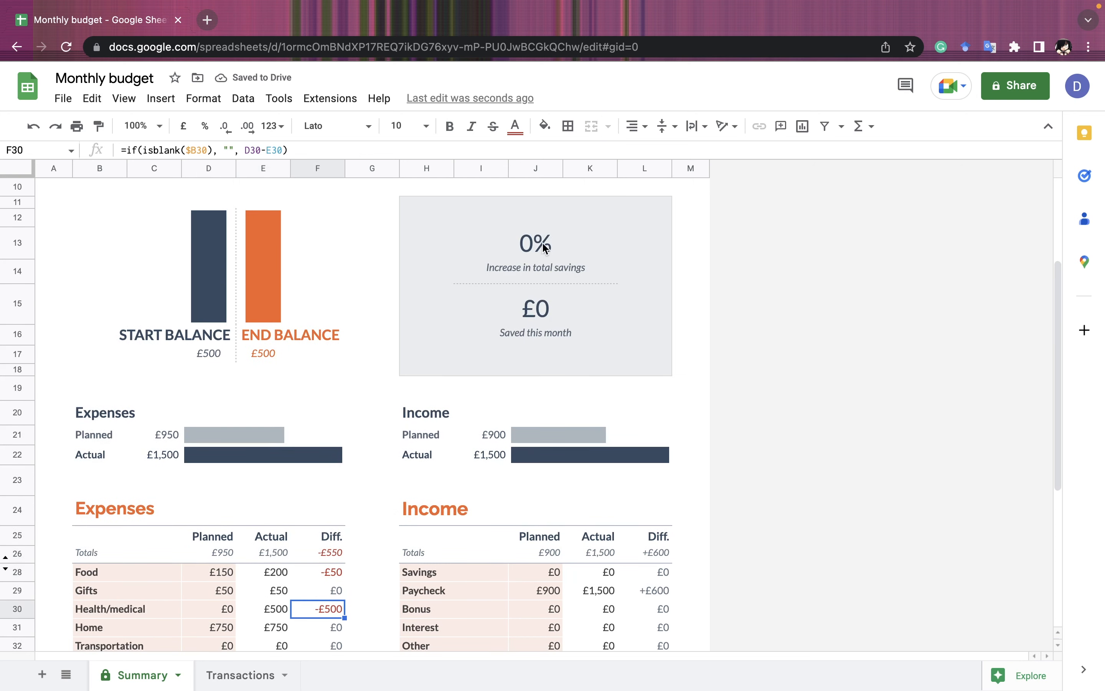
scroll(366, 441, down, 4)
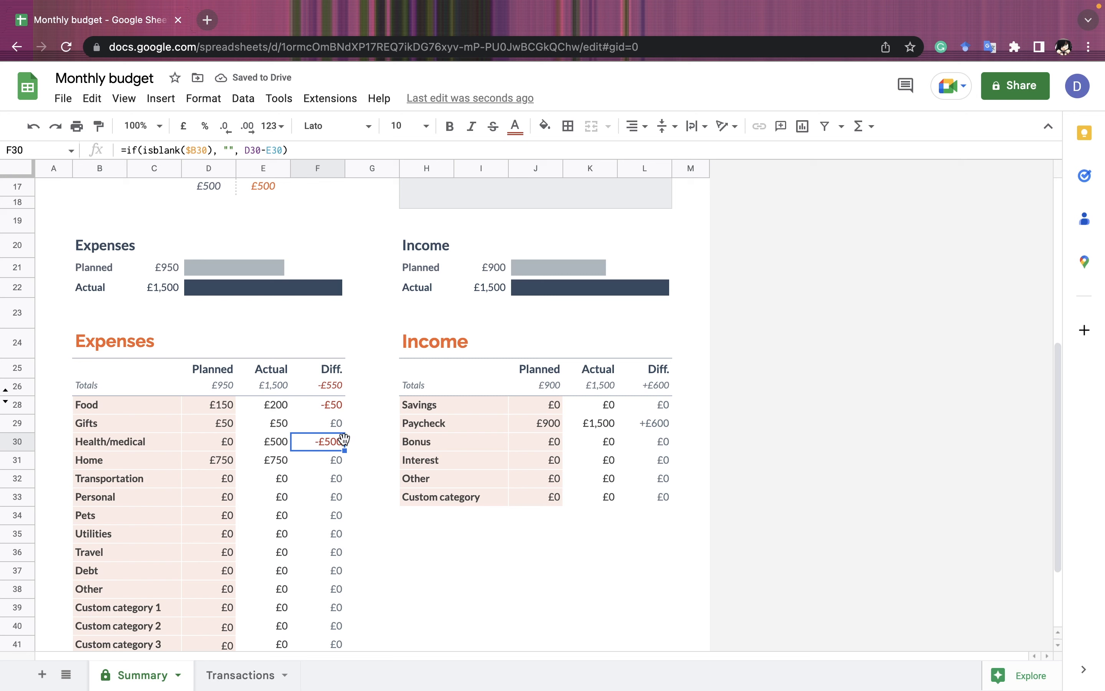
Step: Set the actual Health/medical expense back to 0
click(284, 444)
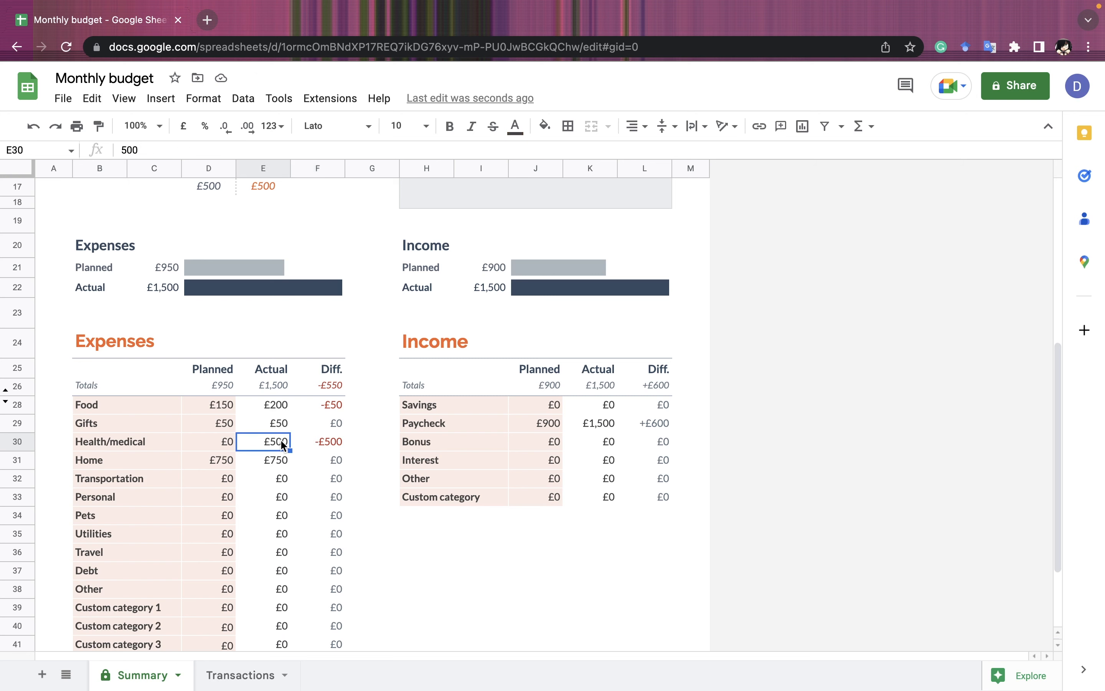
text(0)
key(Tab)
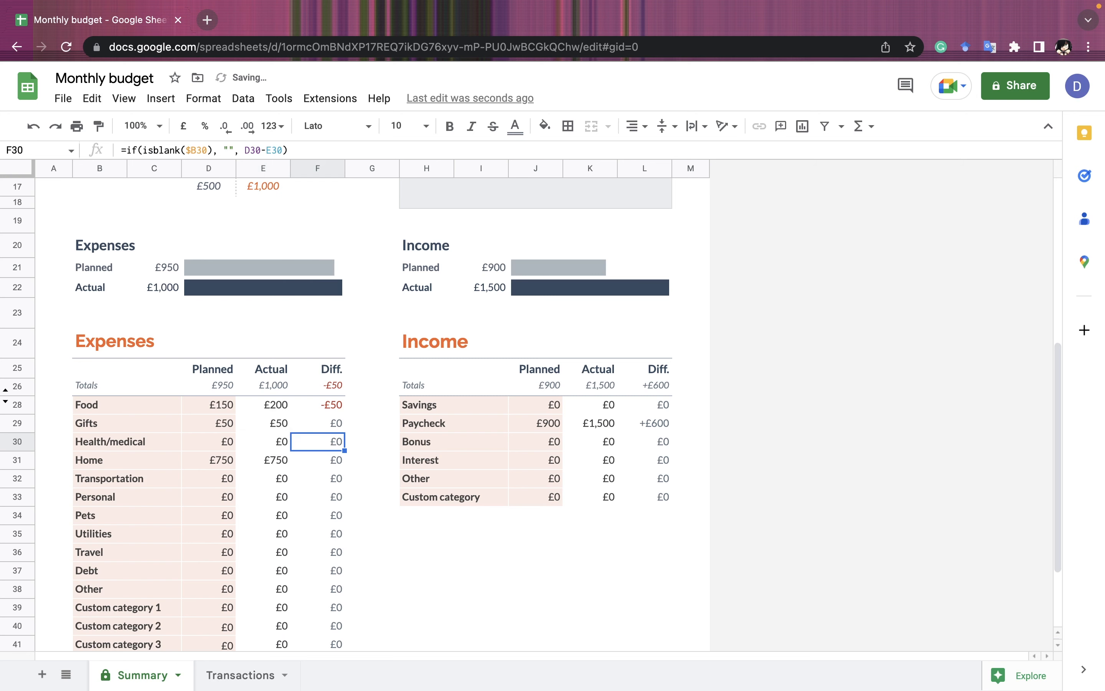
Step: Rename the Pets category in the Expenses table to "Car" followed by a car emoji
scroll(365, 411, down, 2)
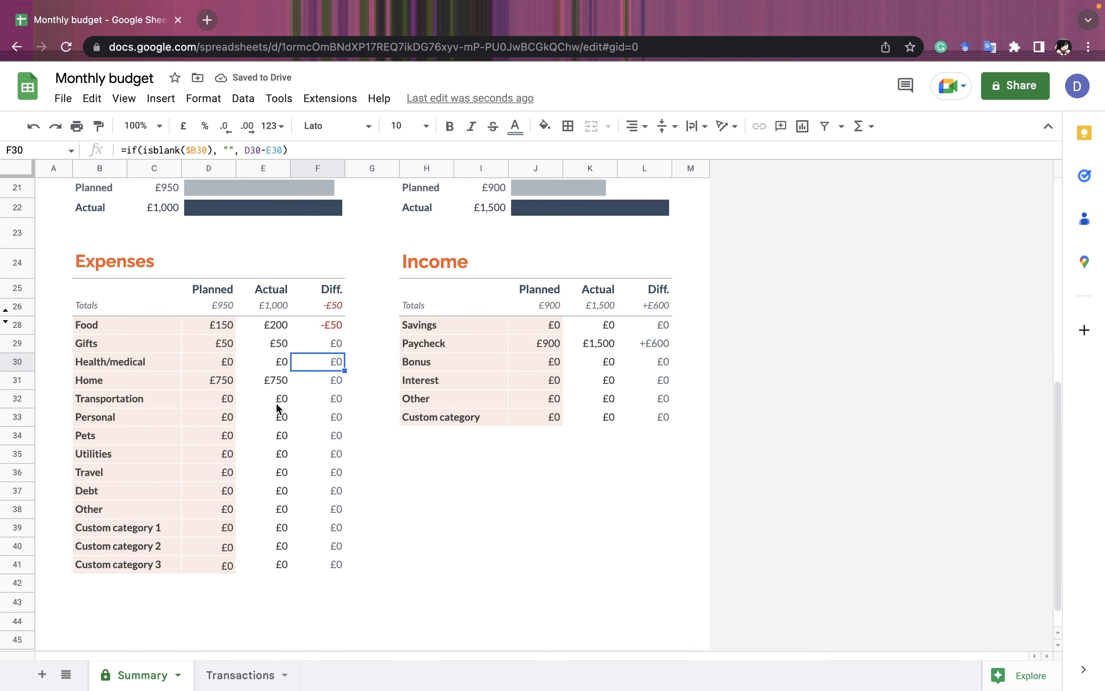
click(114, 407)
double_click(101, 437)
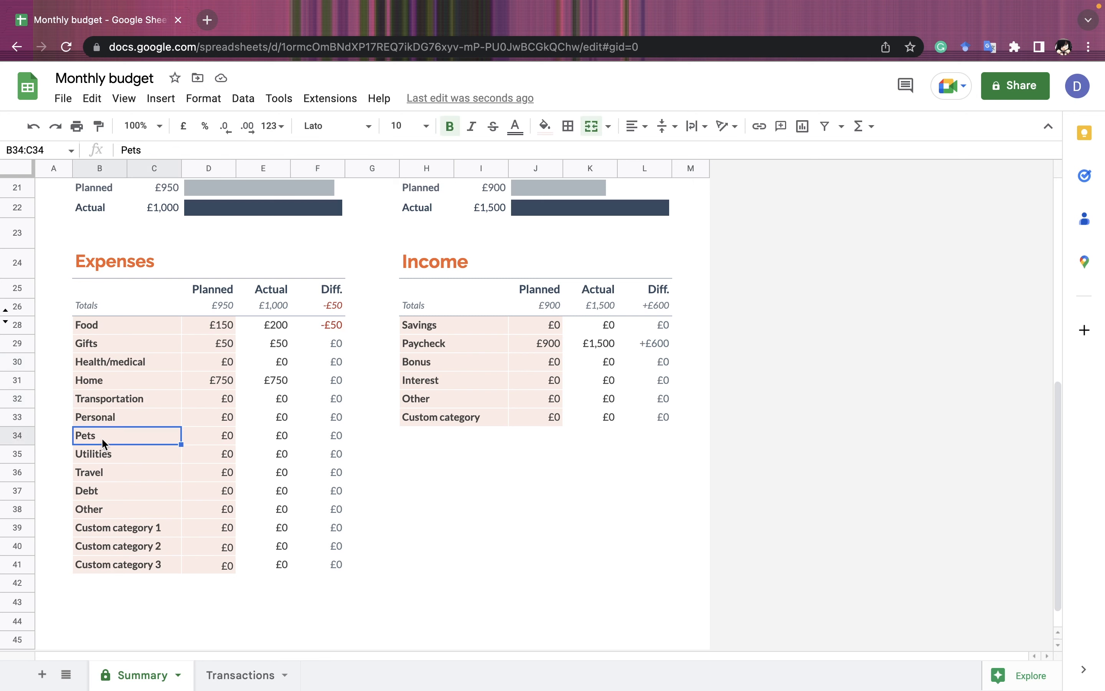
key(BackSpace)
key(BackSpace)
key(BackSpace)
key(BackSpace)
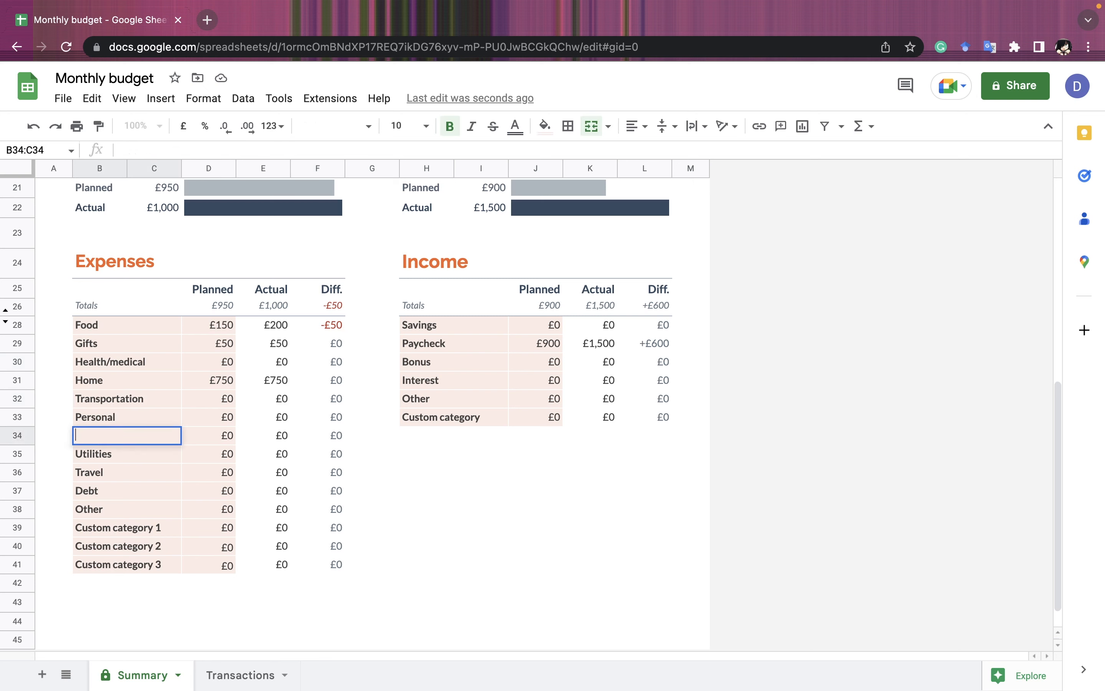
text(Car)
text(🚘)
click(212, 602)
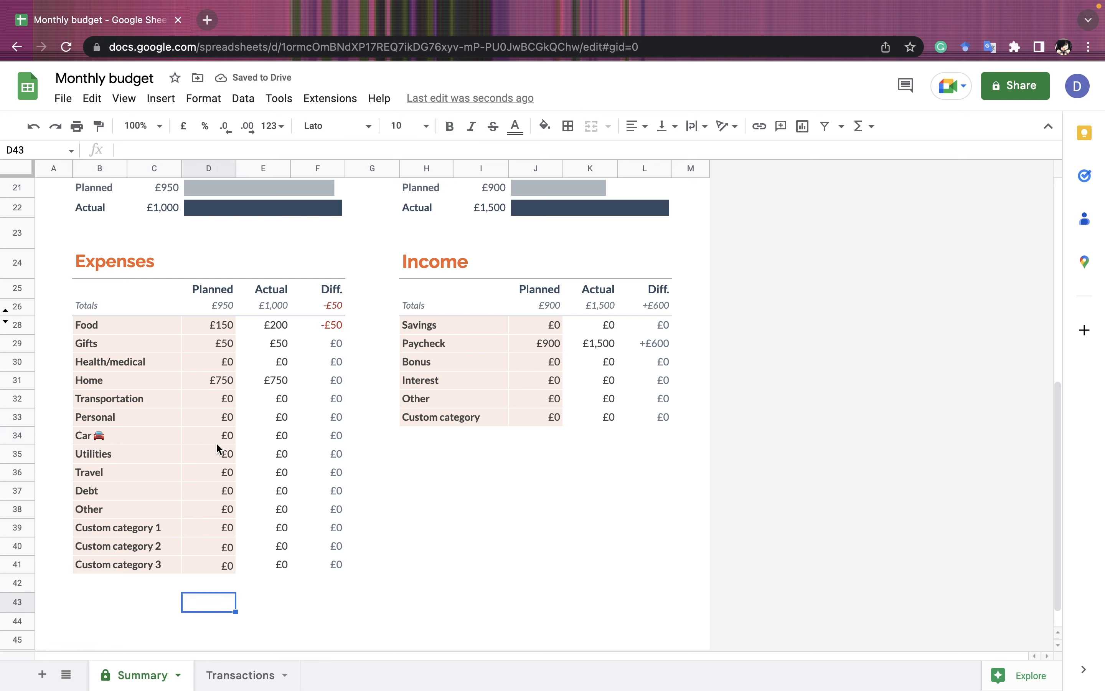
Step: Set the planned and the actual expense of the Car category to 50 each
click(229, 434)
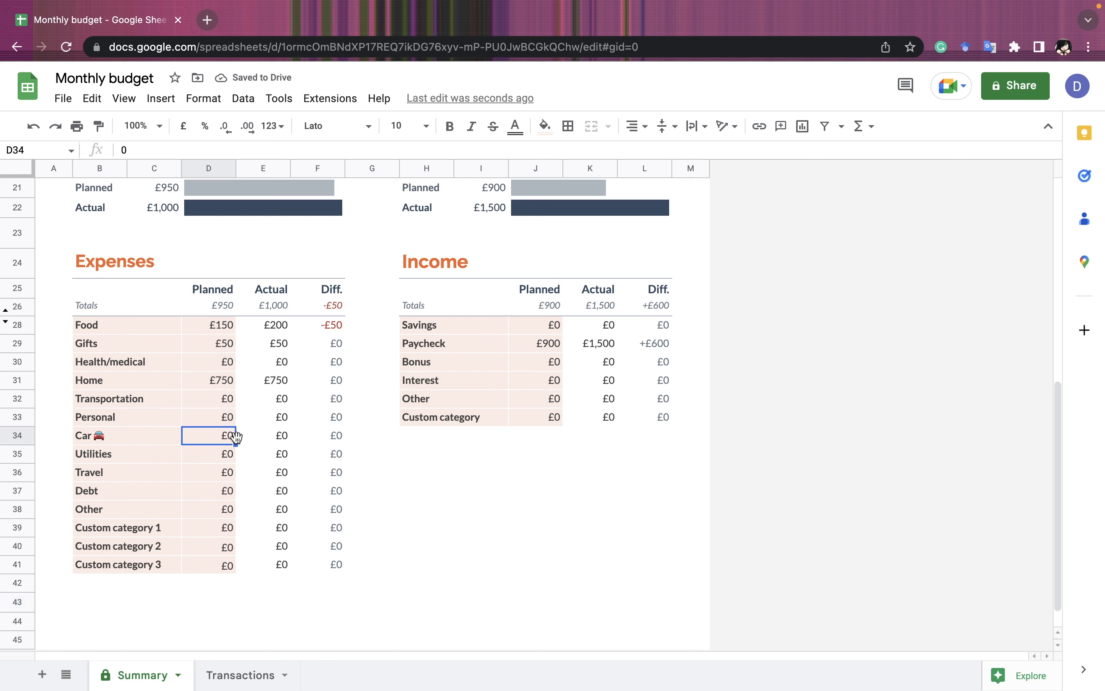
double_click(224, 438)
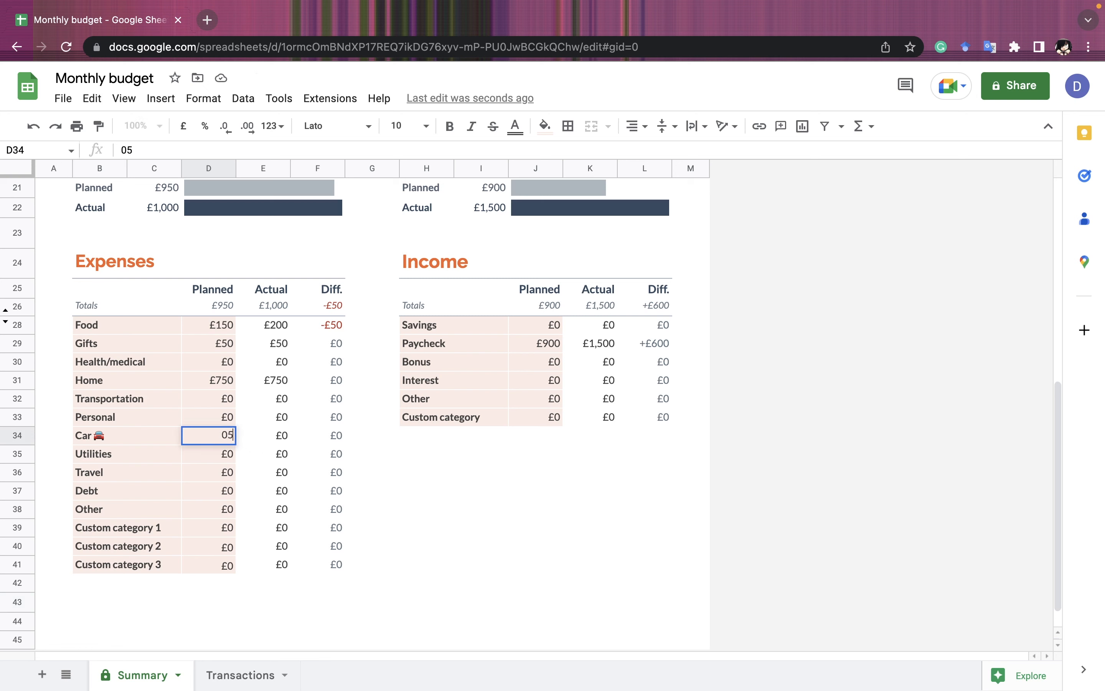
key(BackSpace)
text(50)
key(Tab)
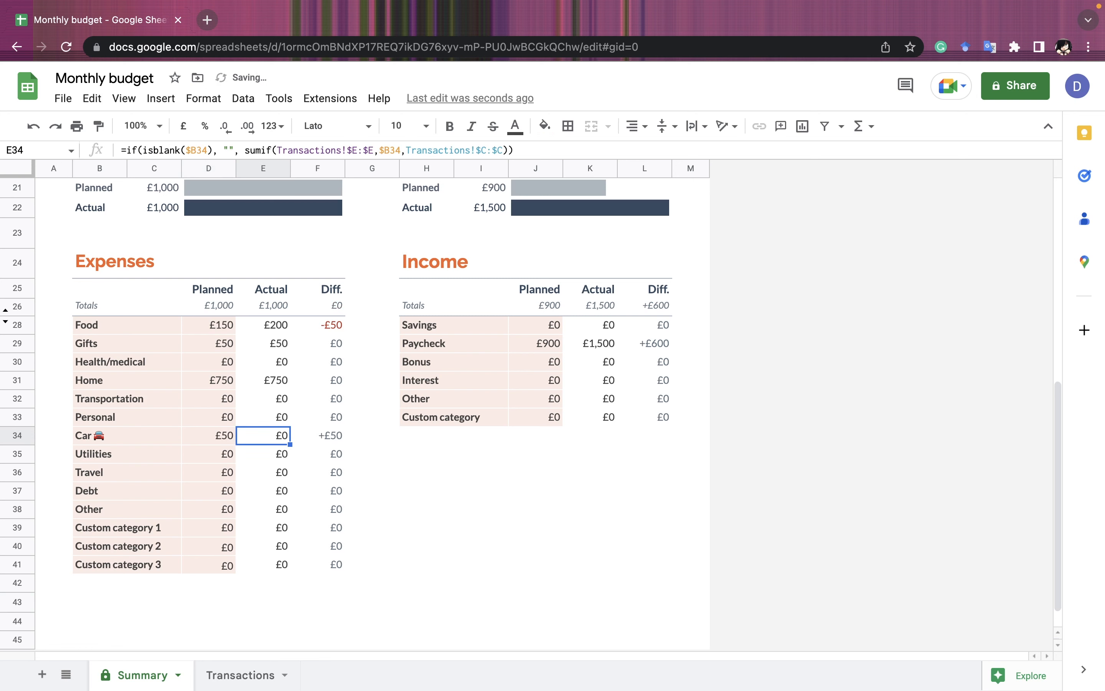
text(50)
click(438, 503)
Step: Review the expense differences, the balance chart, the savings summary and the planned versus actual bars for expenses and income
scroll(439, 500, up, 3)
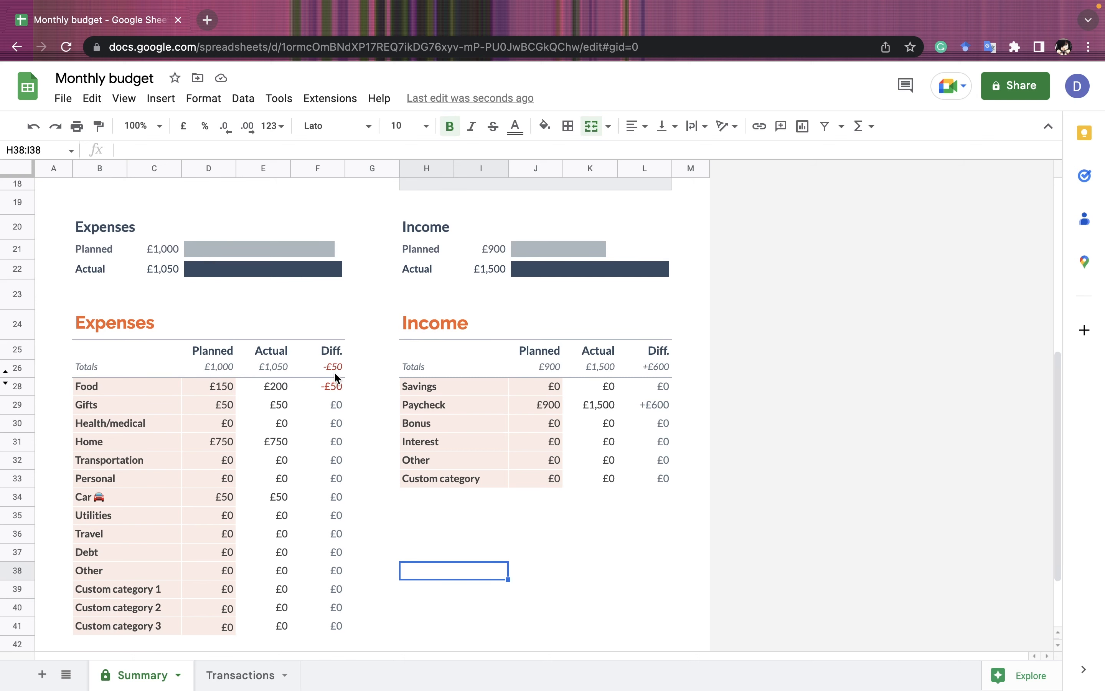
scroll(334, 403, down, 3)
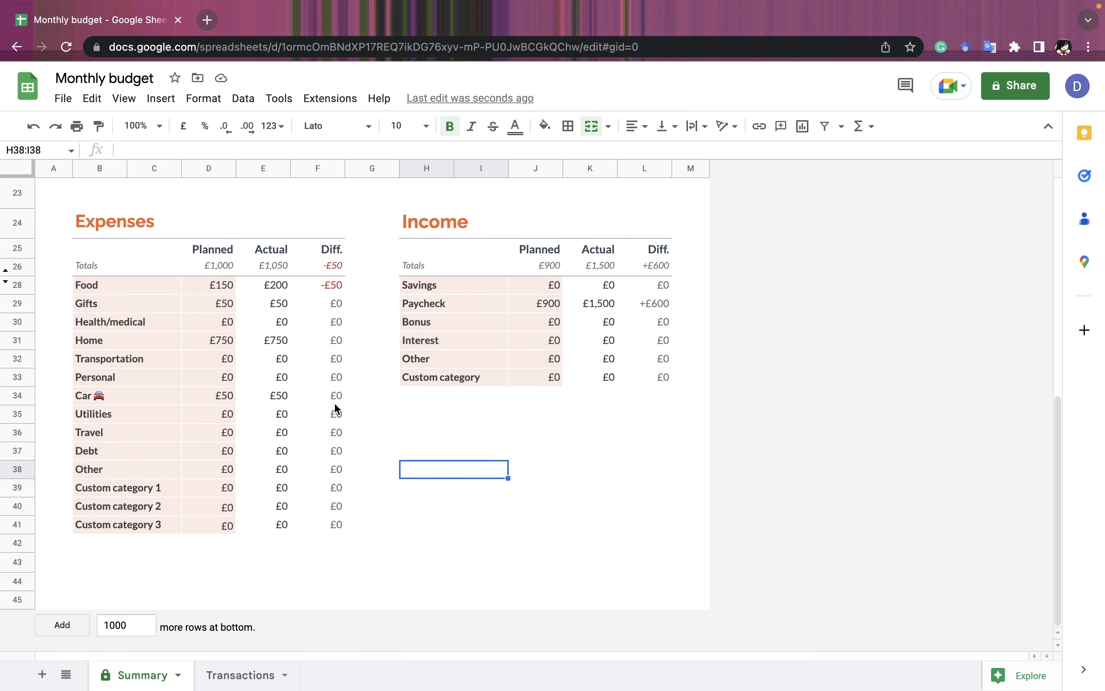
scroll(335, 408, up, 10)
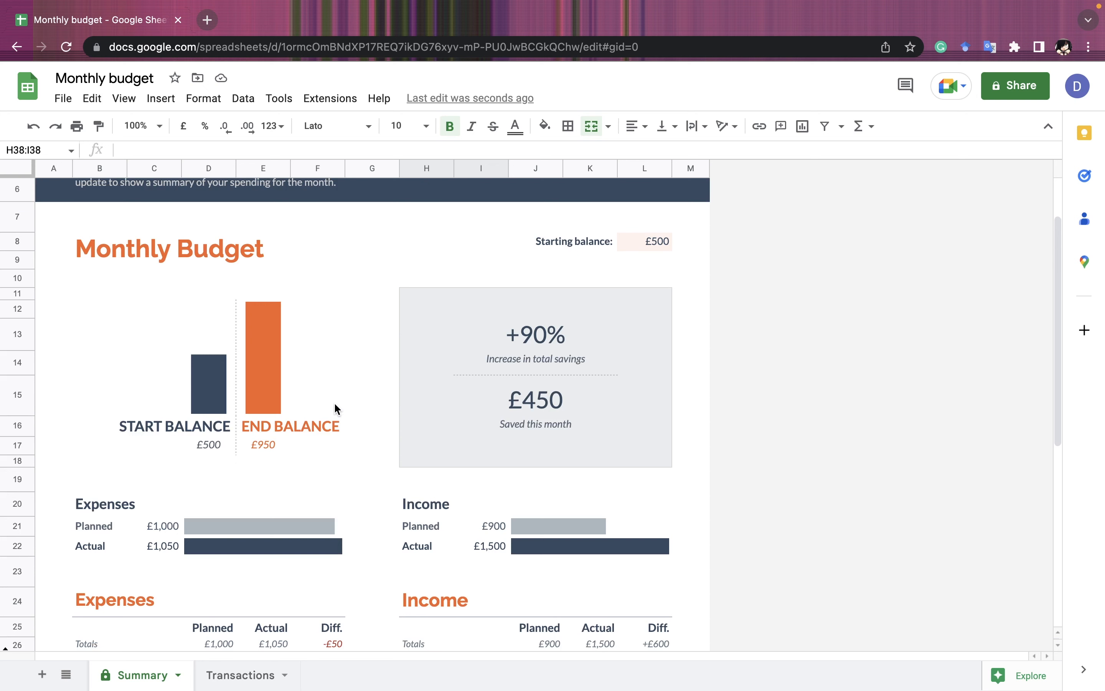
scroll(335, 403, down, 2)
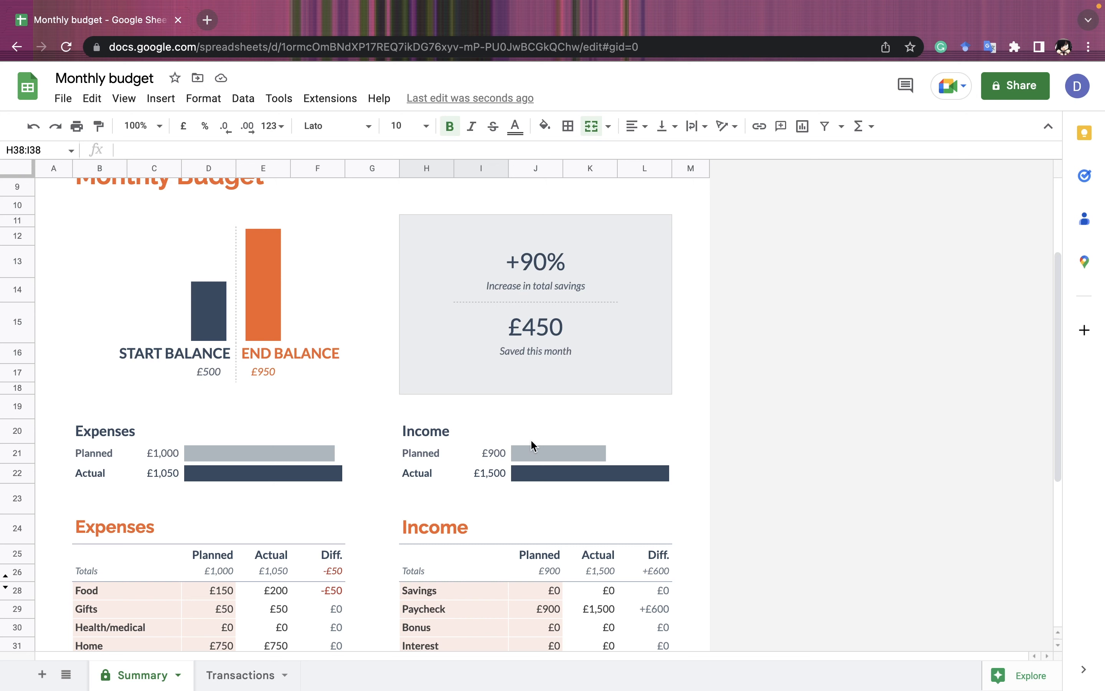
scroll(531, 439, down, 3)
scroll(531, 441, up, 3)
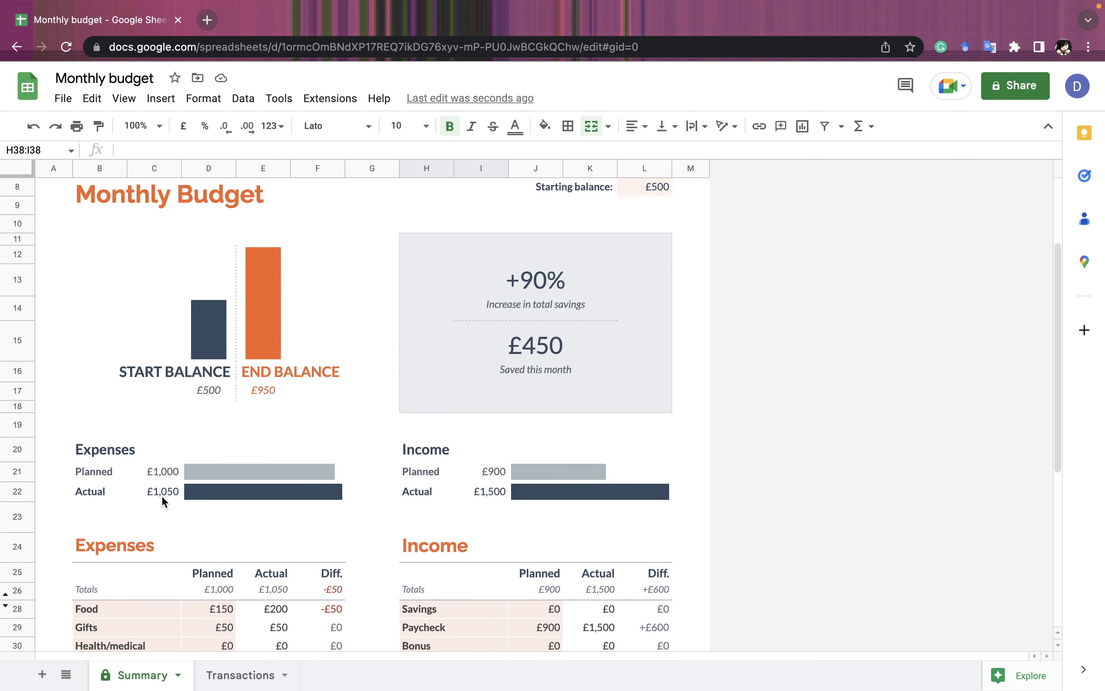
scroll(253, 491, down, 5)
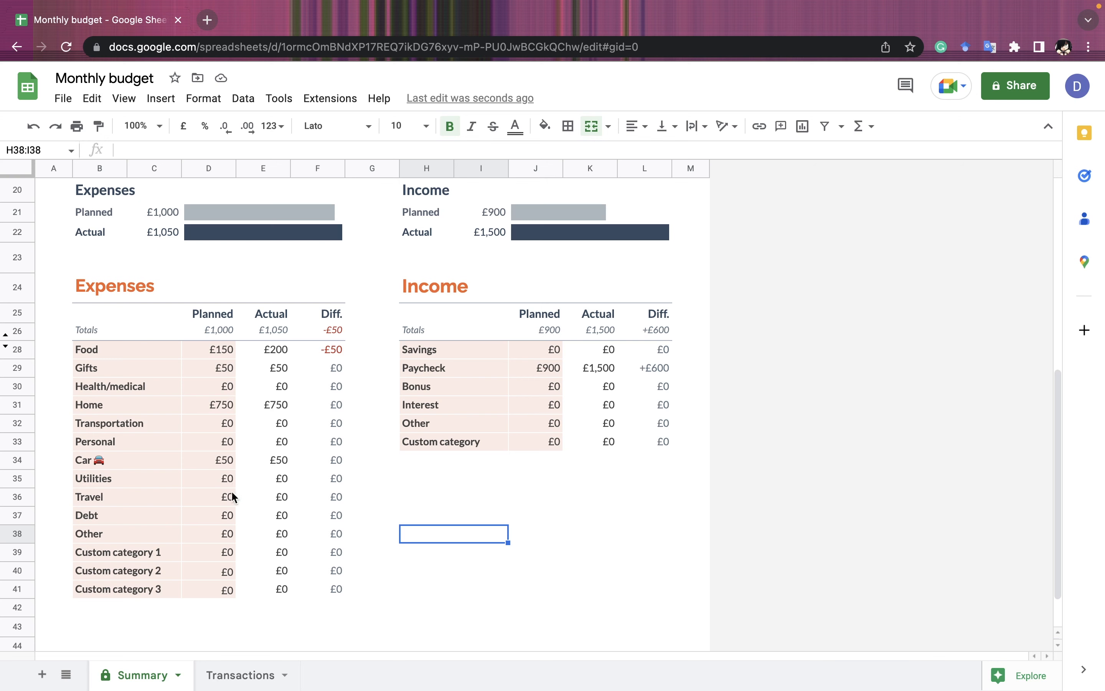
scroll(231, 491, up, 4)
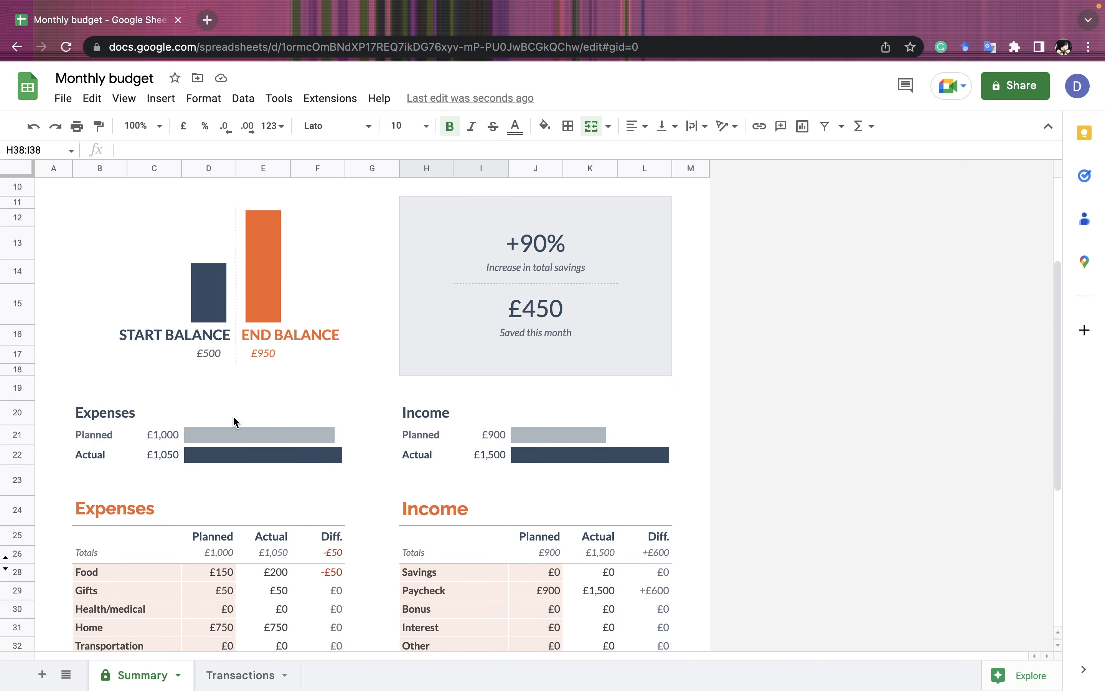